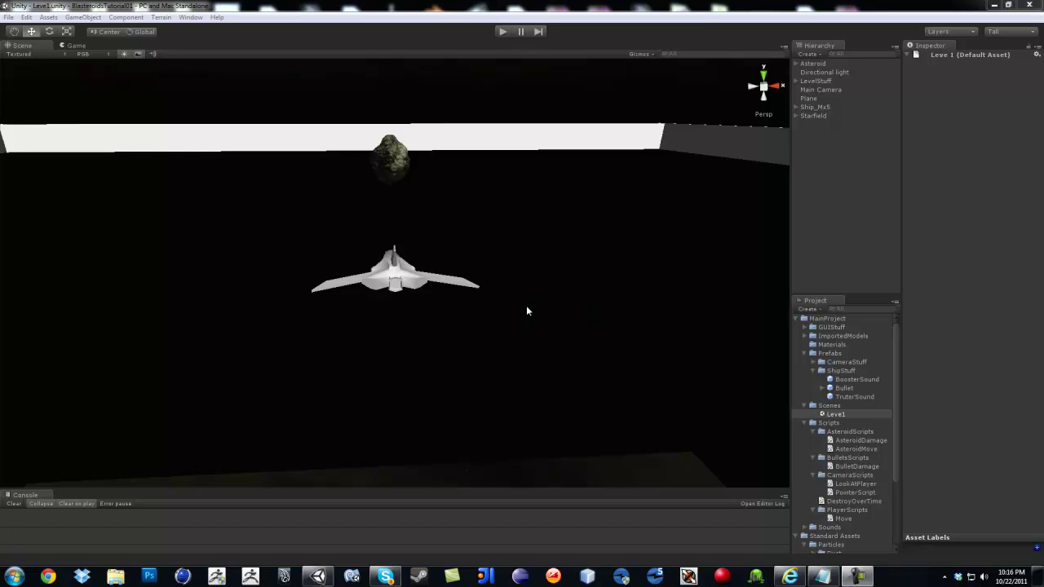
Play-test the level by flying the ship with its thruster to check the current engine sounds
left_click(508, 31)
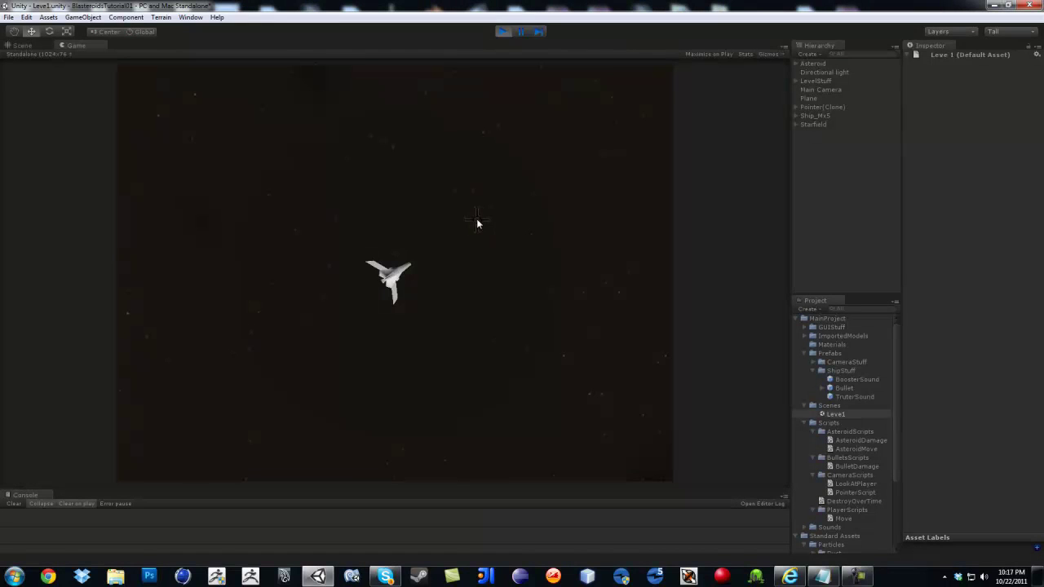
key("w")
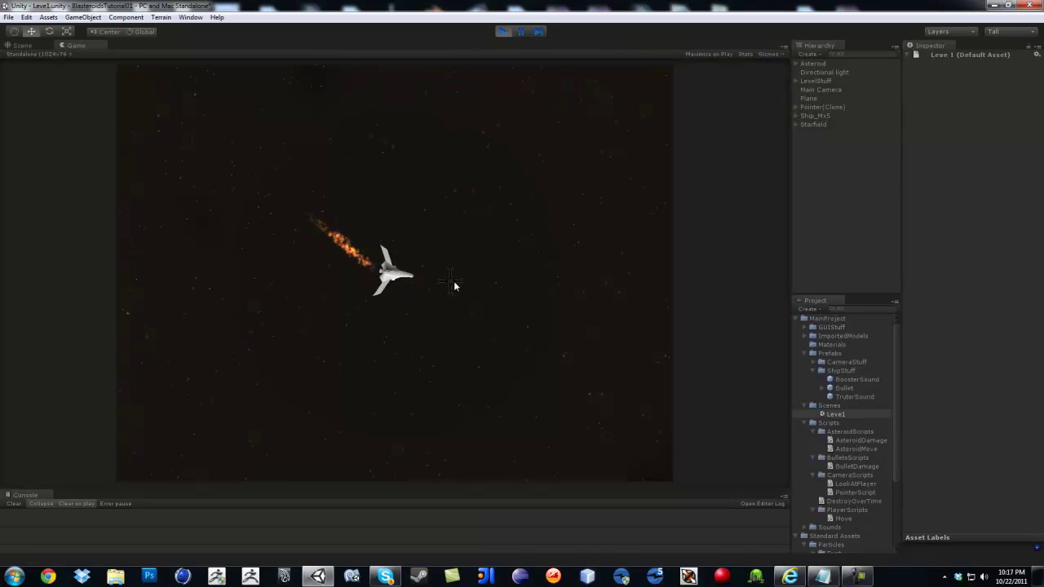
left_click(507, 31)
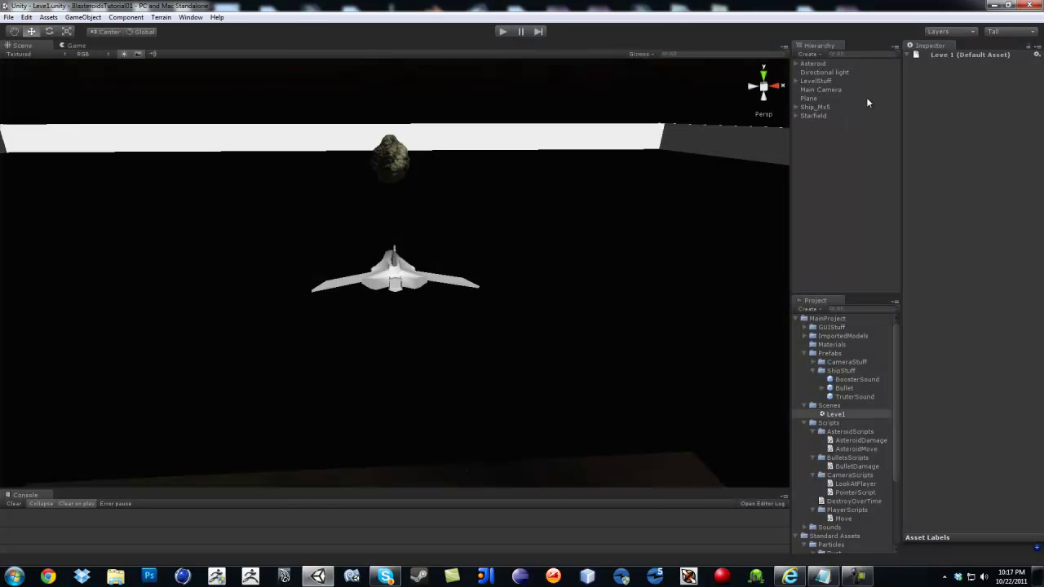
Open the Move script attached to Ship_Mx5, close PointerScript.cs, and go to the BoostOn function
left_click(814, 107)
left_click(1001, 167)
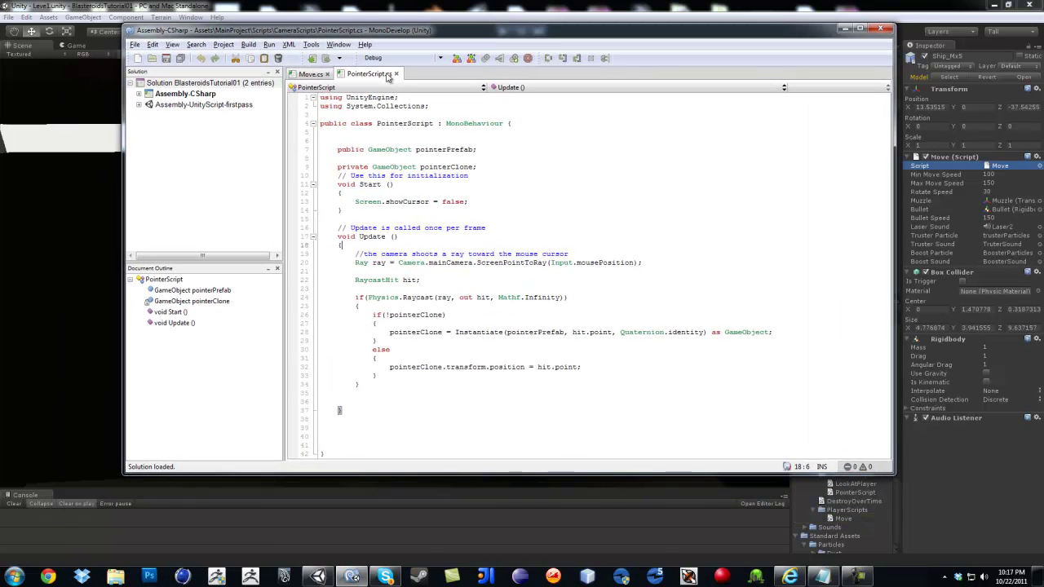
left_click(397, 74)
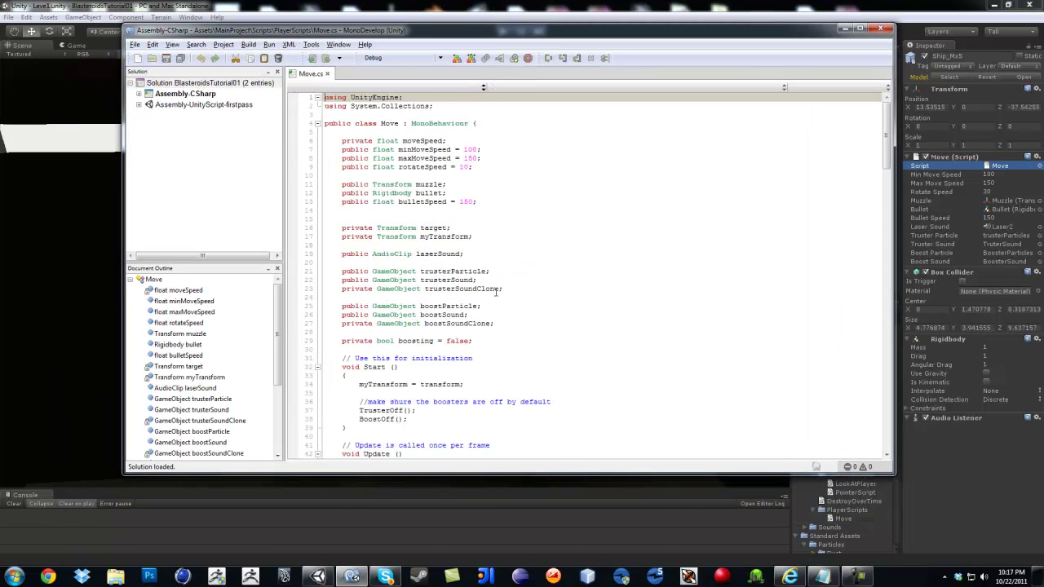
scroll(550, 358, "down", 20)
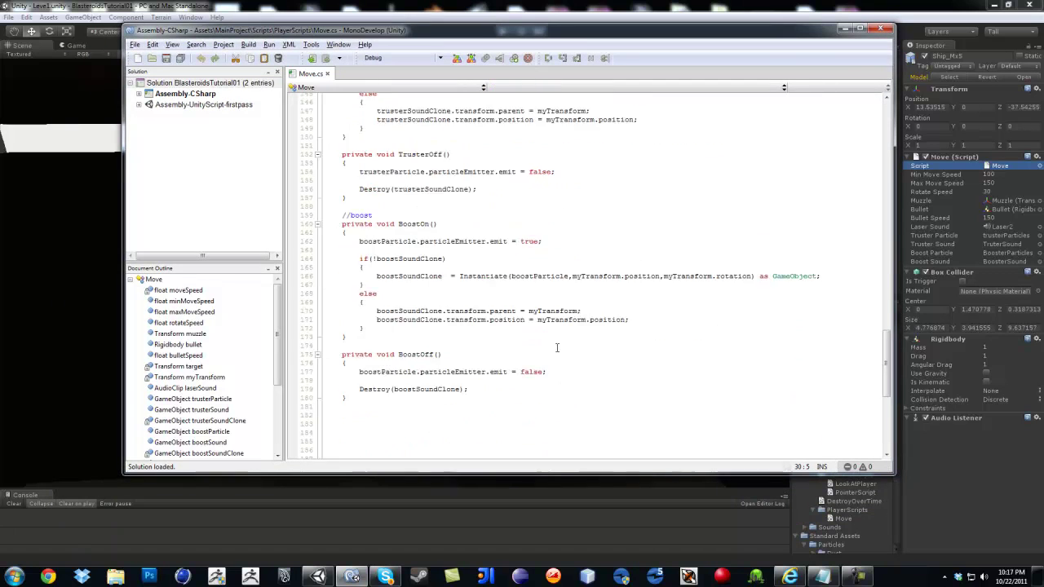
scroll(435, 263, "up", 6)
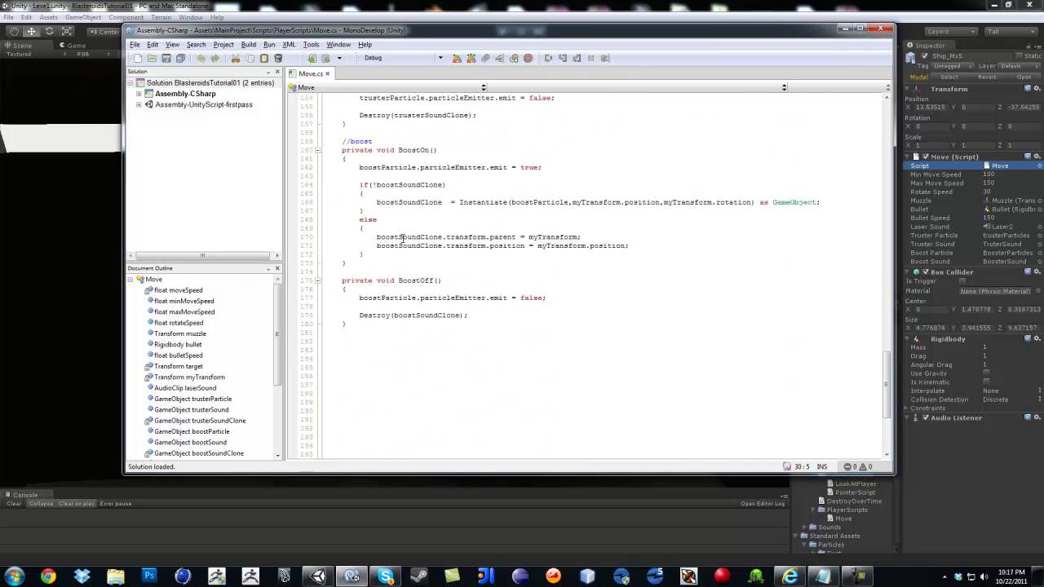
In BoostOn, replace boostParticle with boostSound as the first argument of the Instantiate call and save Move.cs
left_click(571, 204)
key("BackSpace")
key("BackSpace")
key("BackSpace")
key("BackSpace")
key("BackSpace")
key("BackSpace")
key("BackSpace")
key("BackSpace")
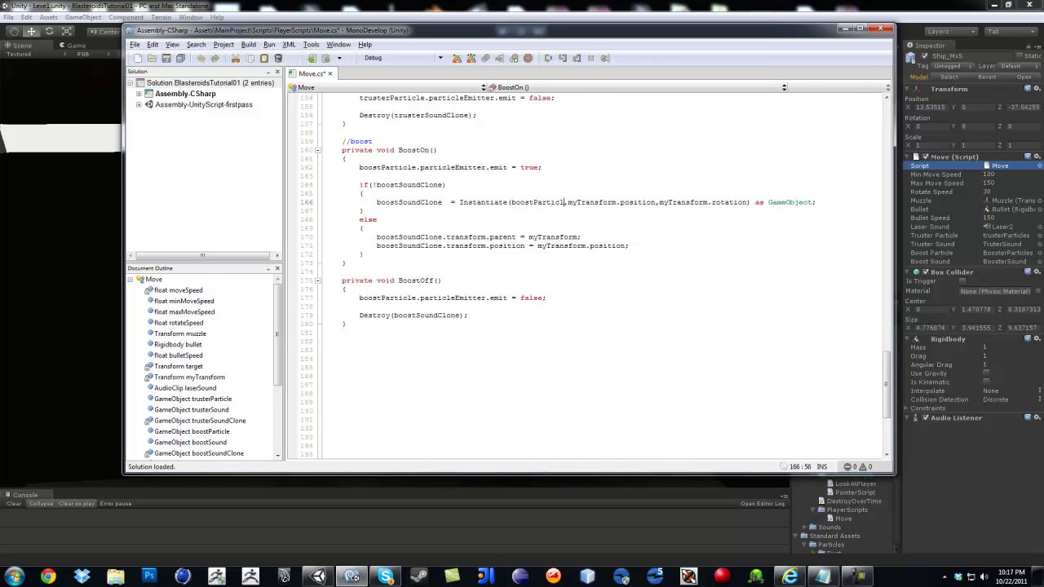
key("BackSpace")
key("BackSpace")
key("BackSpace")
key("BackSpace")
key("BackSpace")
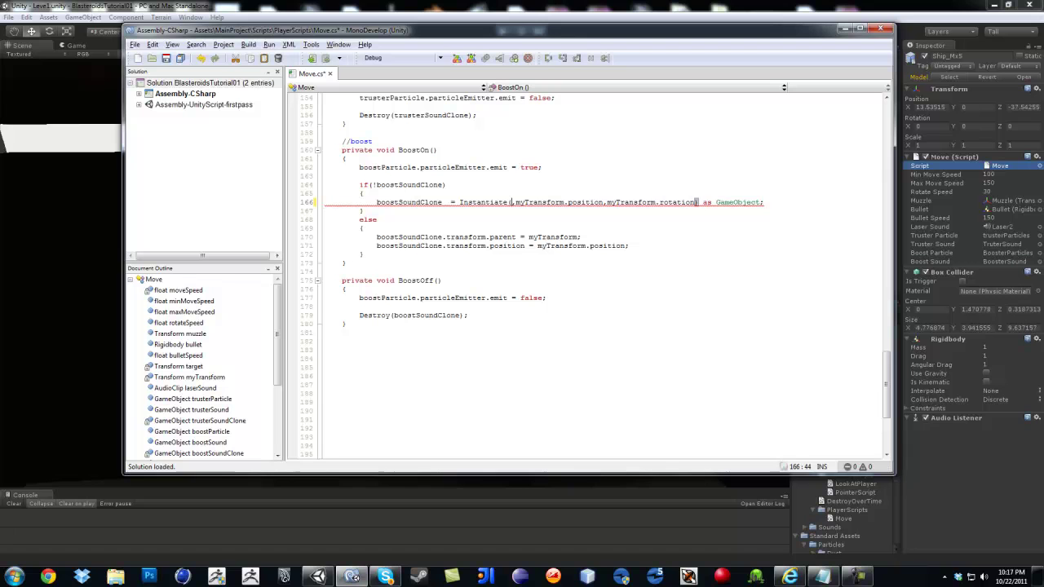
type("bo")
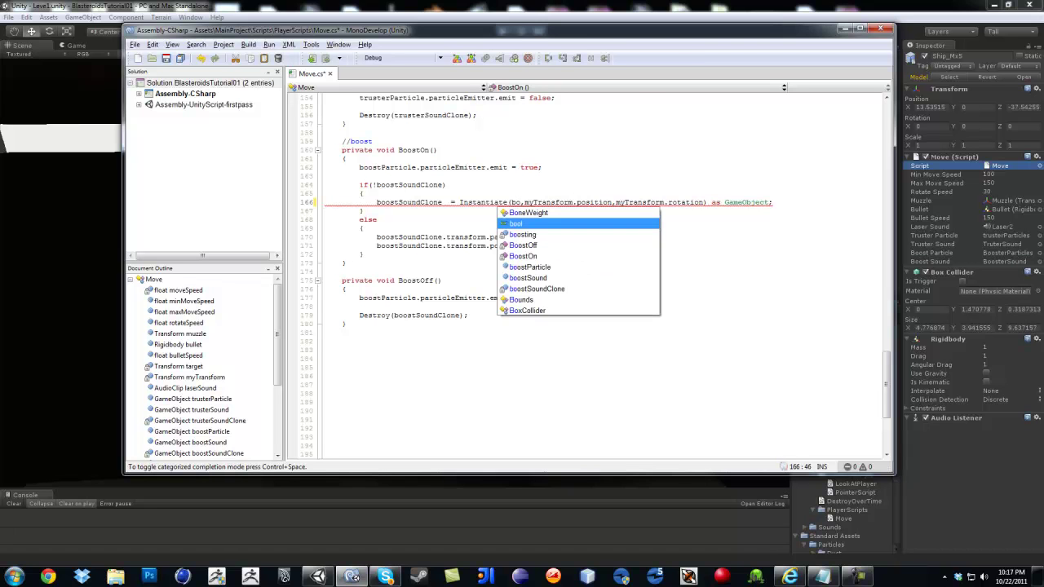
key("Down")
key("Down")
key("Down")
key("Down")
key("Down")
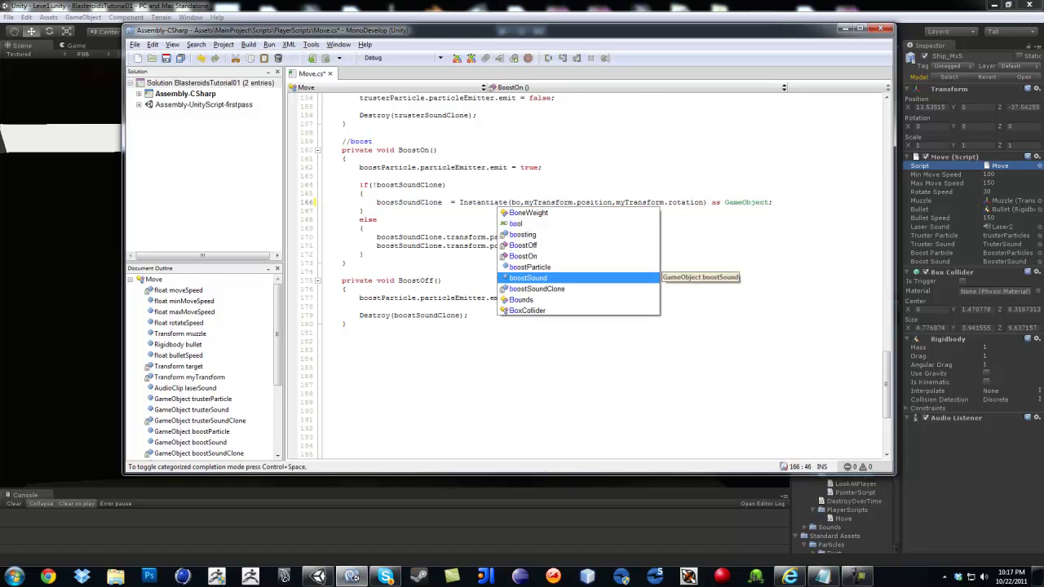
key("Return")
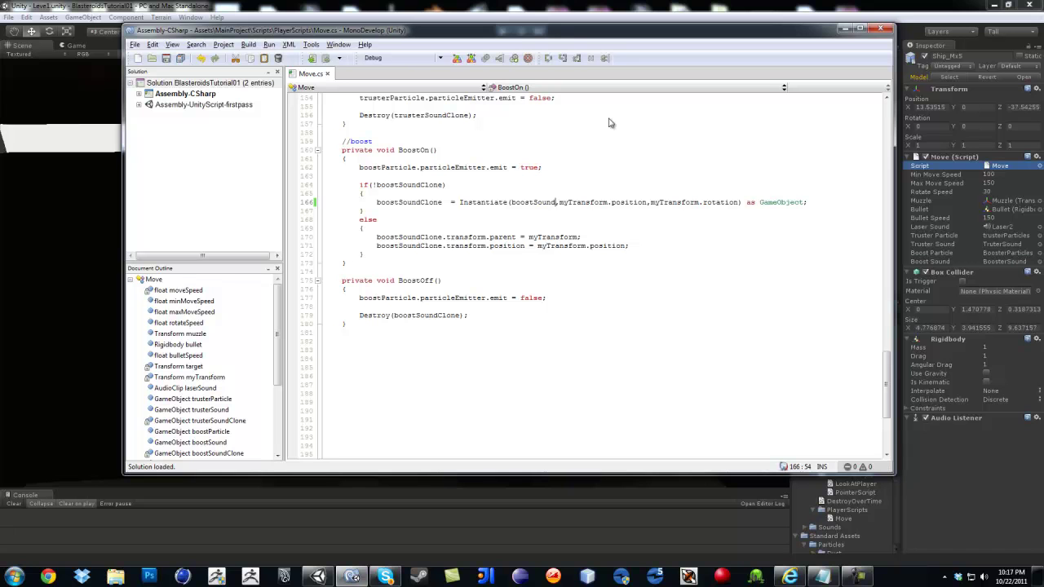
Switch back to Unity and play-test the ship's thruster and boost with the corrected script
left_click_drag(564, 33, 557, 65)
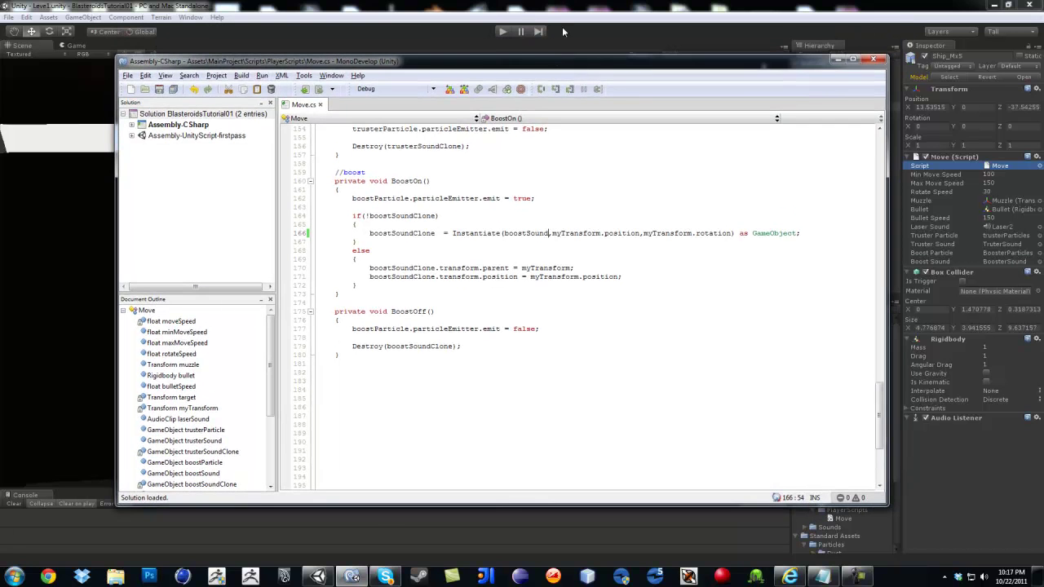
left_click(563, 9)
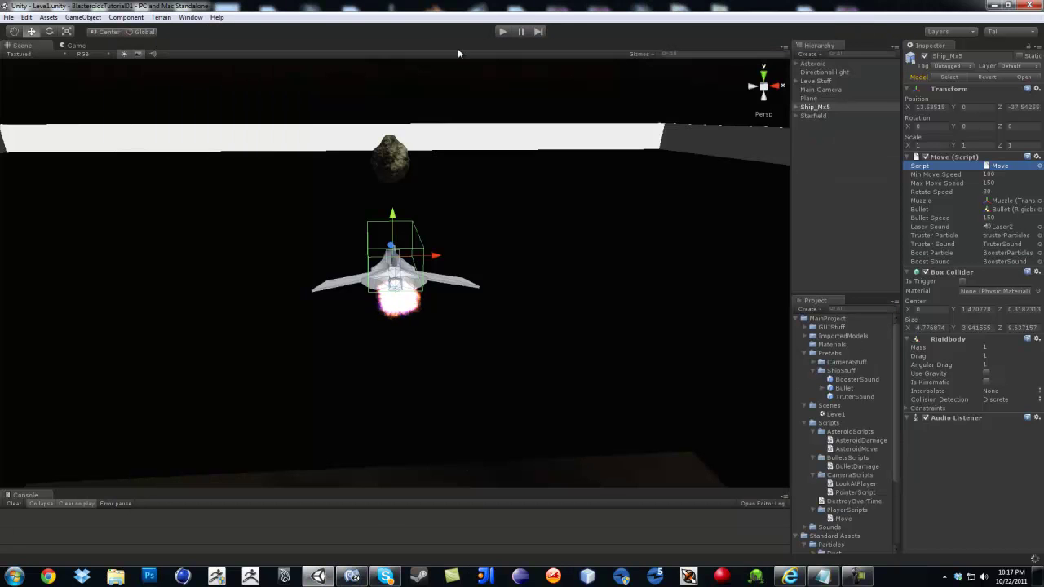
left_click(503, 30)
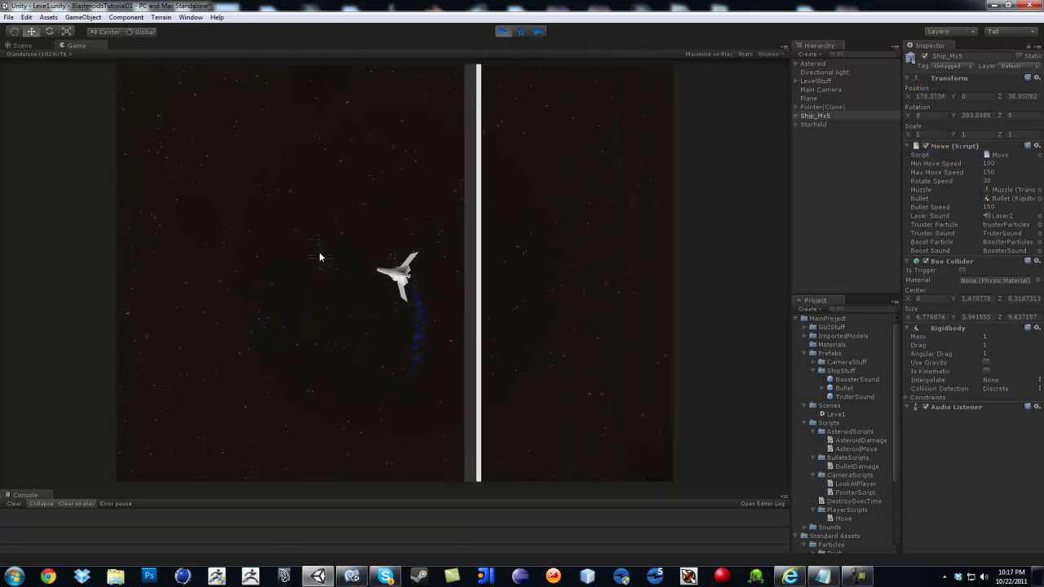
key("shift")
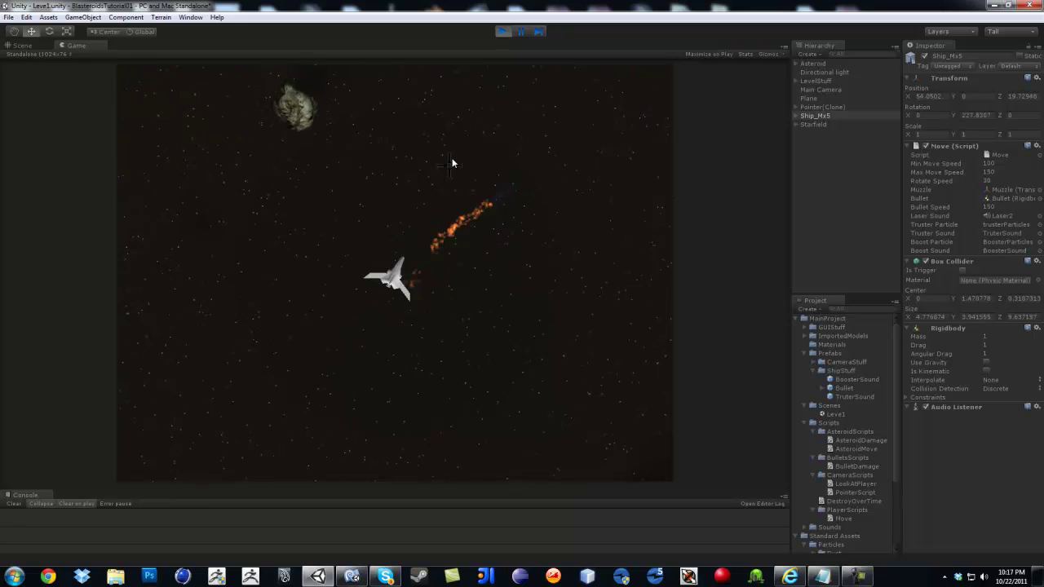
left_click(504, 33)
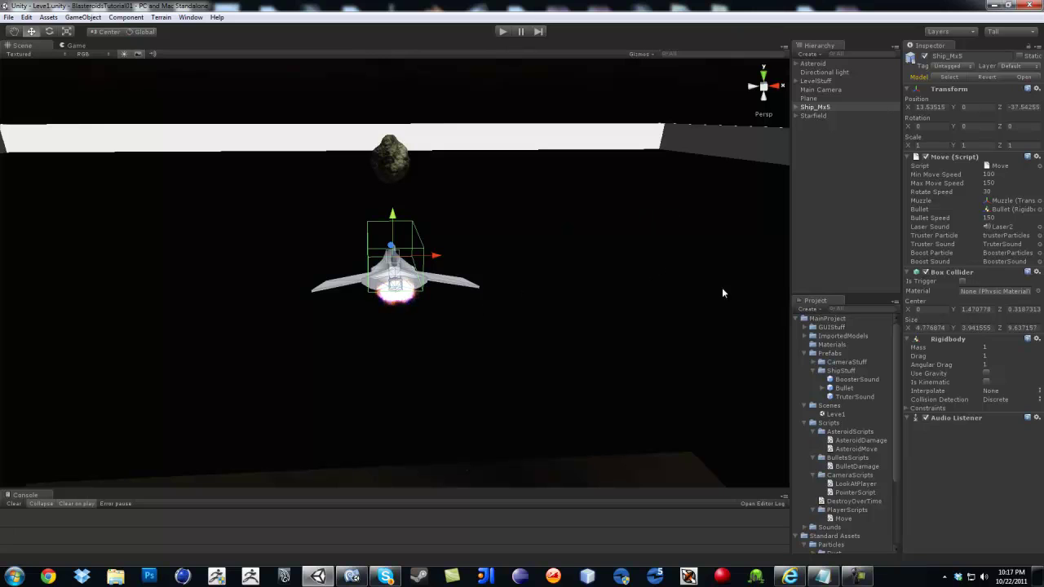
Set the Doppler Level to 0 on the TruterSound prefab and on both audio sources of the BoosterSound prefab
left_click(853, 397)
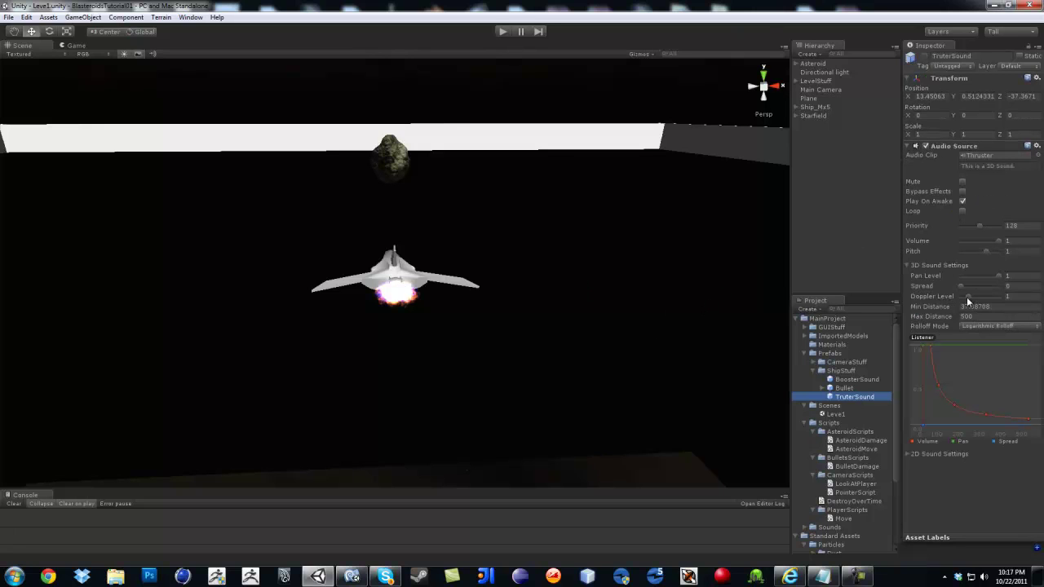
left_click_drag(968, 296, 957, 297)
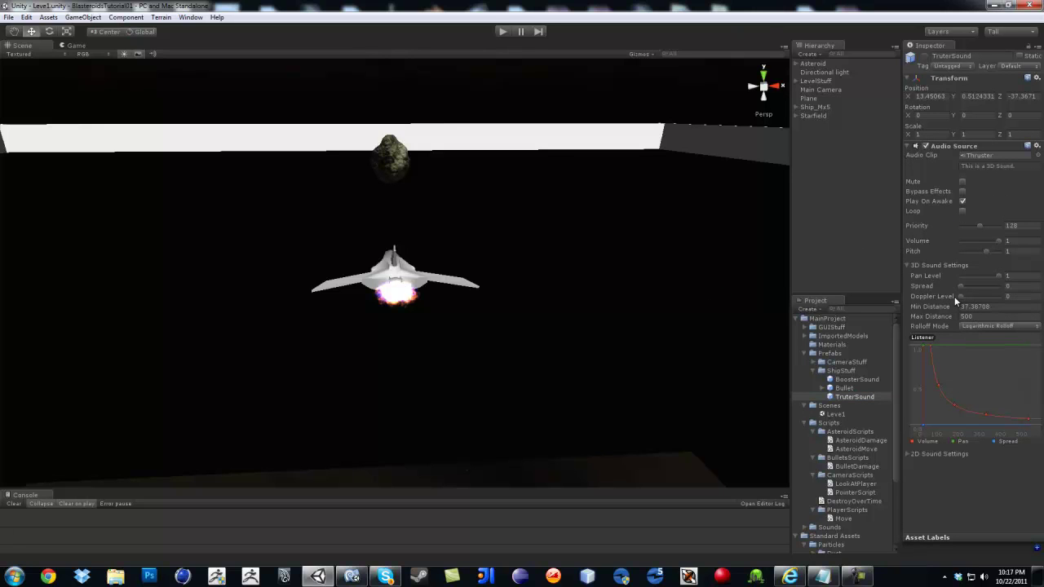
left_click(851, 380)
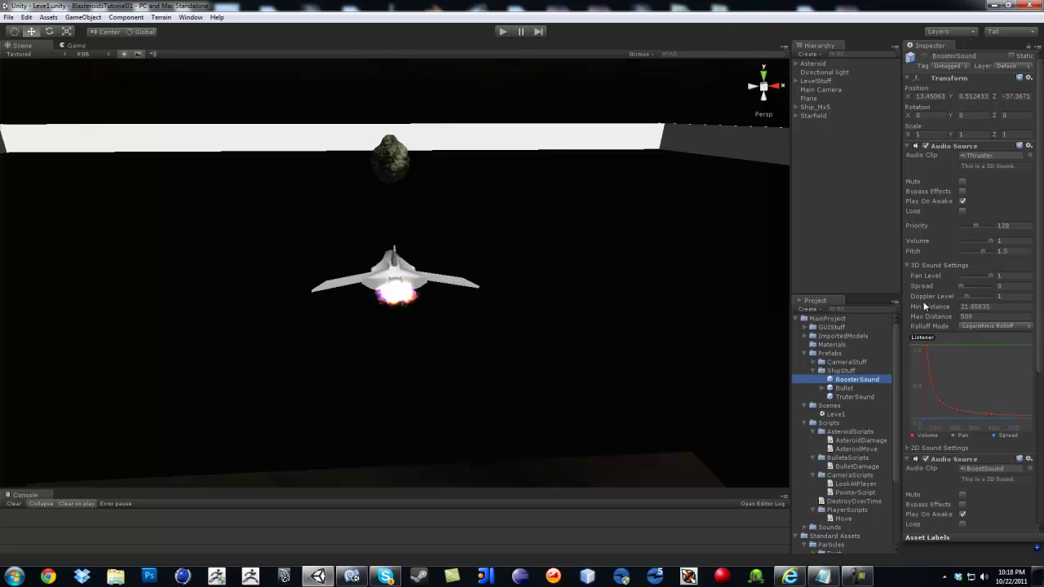
left_click_drag(965, 296, 953, 296)
scroll(938, 290, "down", 5)
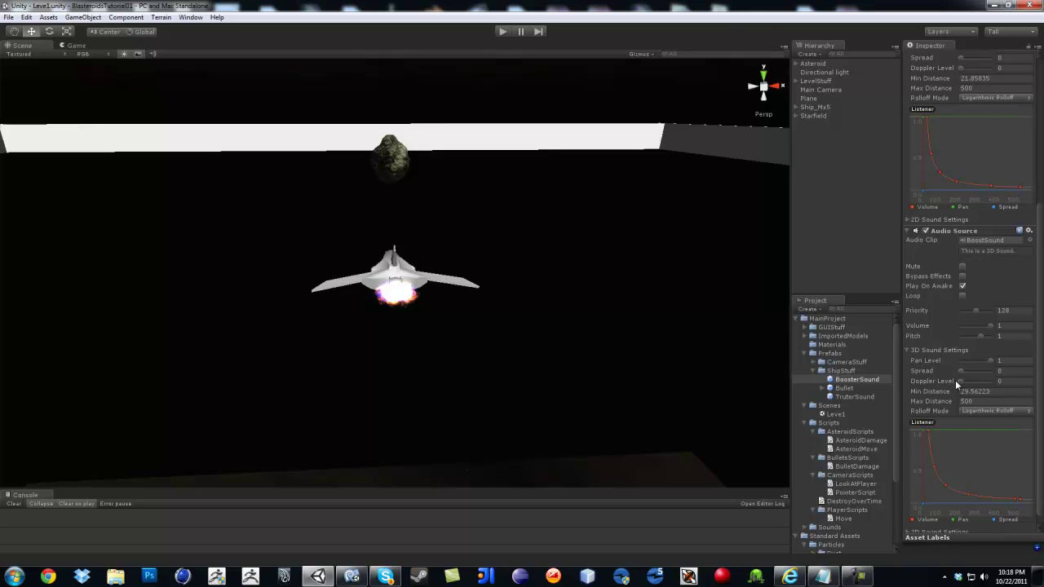
Play-test the ship's thruster and boost to hear the sounds without the Doppler effect
left_click(503, 32)
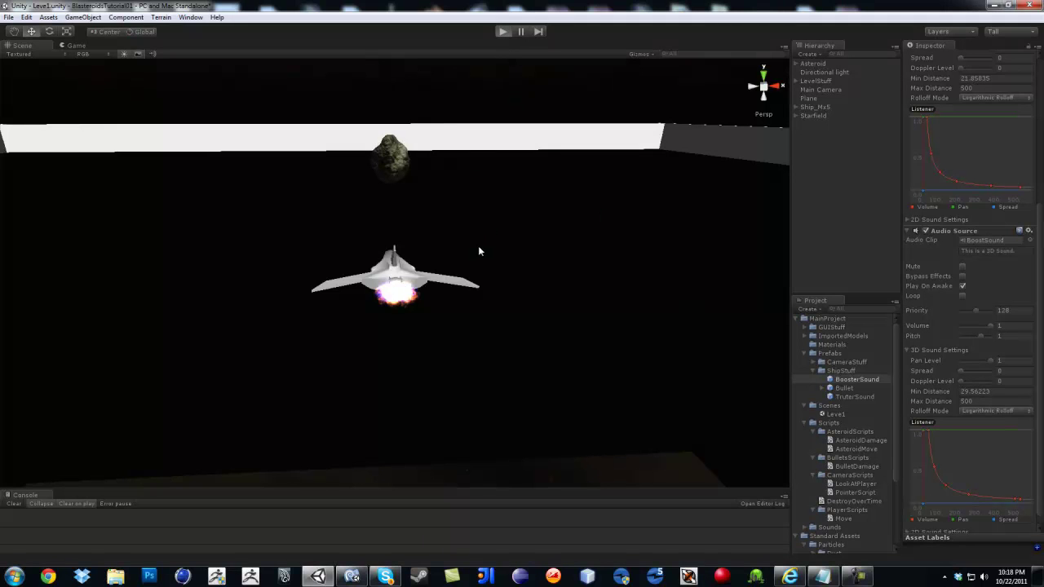
key("w")
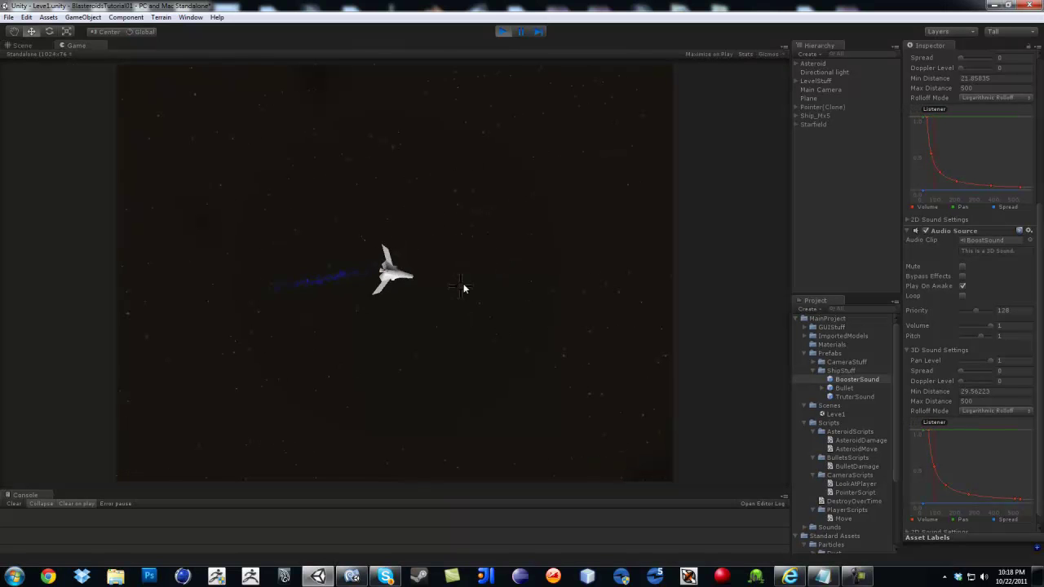
key("w")
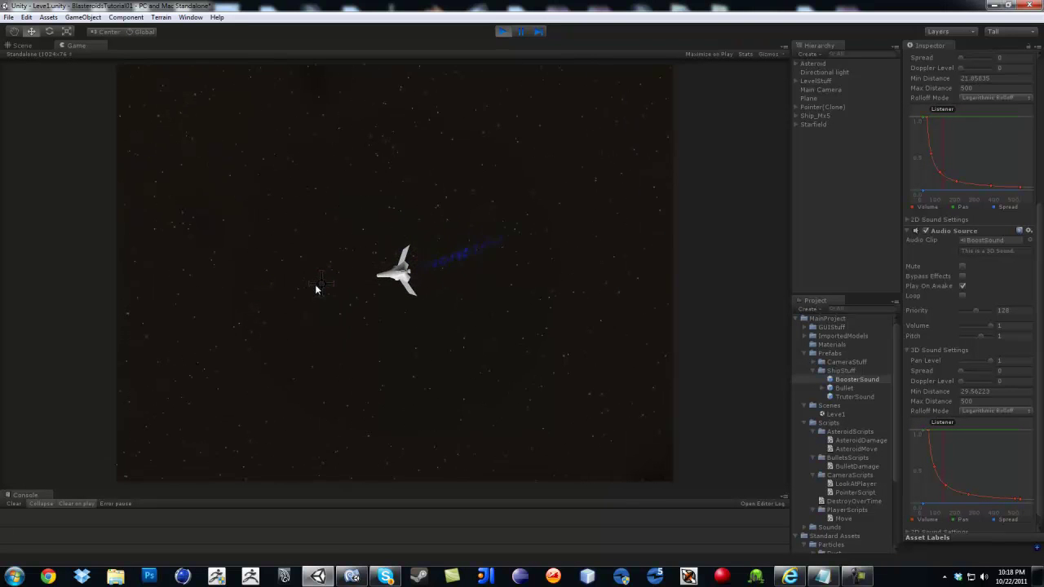
key("shift")
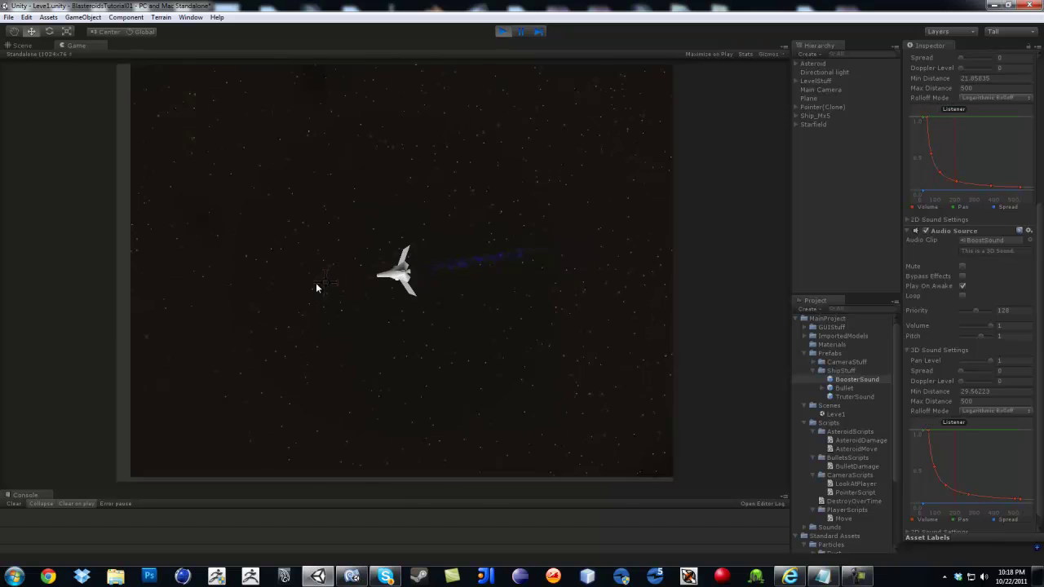
left_click(503, 31)
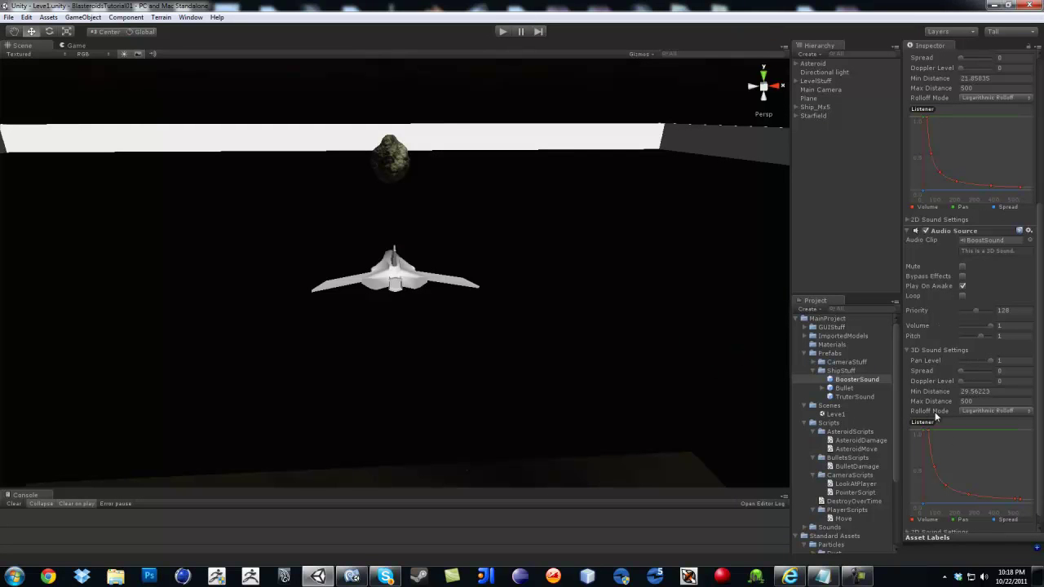
Raise the Min Distance of BoosterSound's BoostSound audio source to about 31.7
scroll(974, 218, "up", 2)
scroll(974, 216, "down", 2)
left_click(964, 391)
left_click_drag(961, 394, 982, 390)
Lower the BoostSound audio source's pitch to about -1.3 and play-test how the boost sounds
left_click_drag(979, 336, 969, 336)
left_click(499, 30)
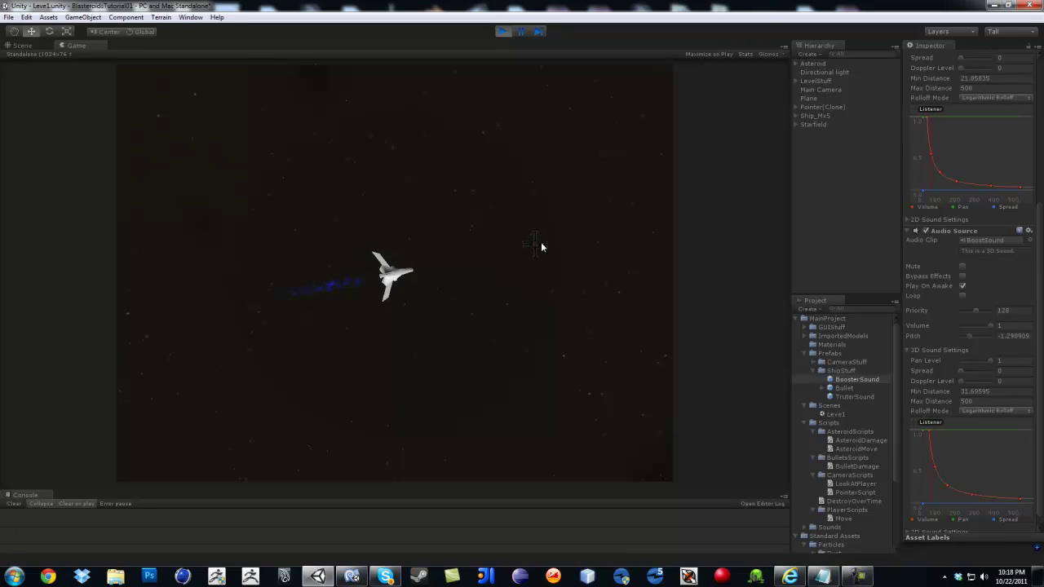
key("ctrl+p")
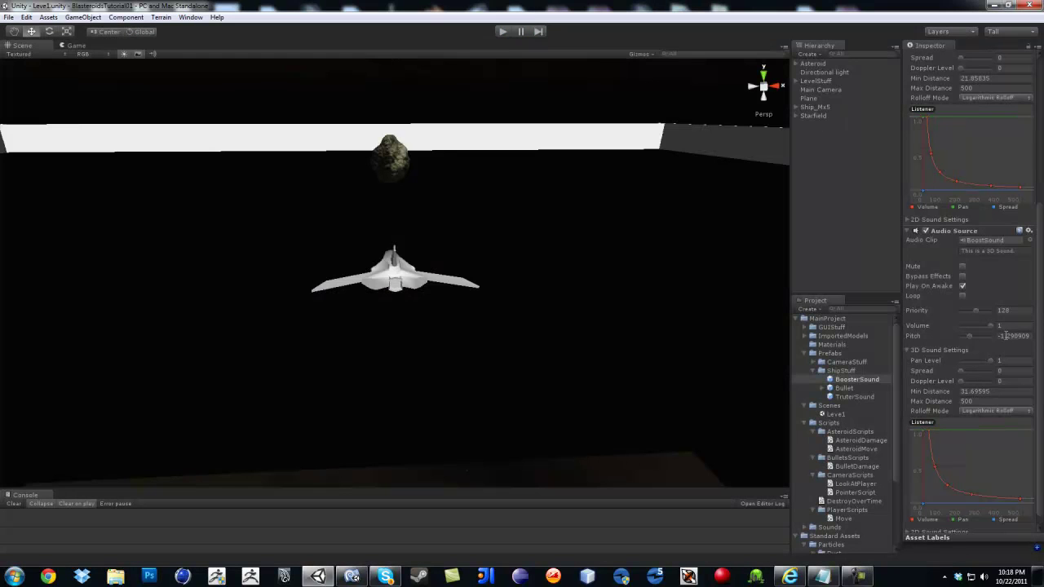
Set the BoostSound audio source's pitch to 0 and play-test the boost again
left_click(1016, 336)
type("1")
key("Return")
left_click(504, 32)
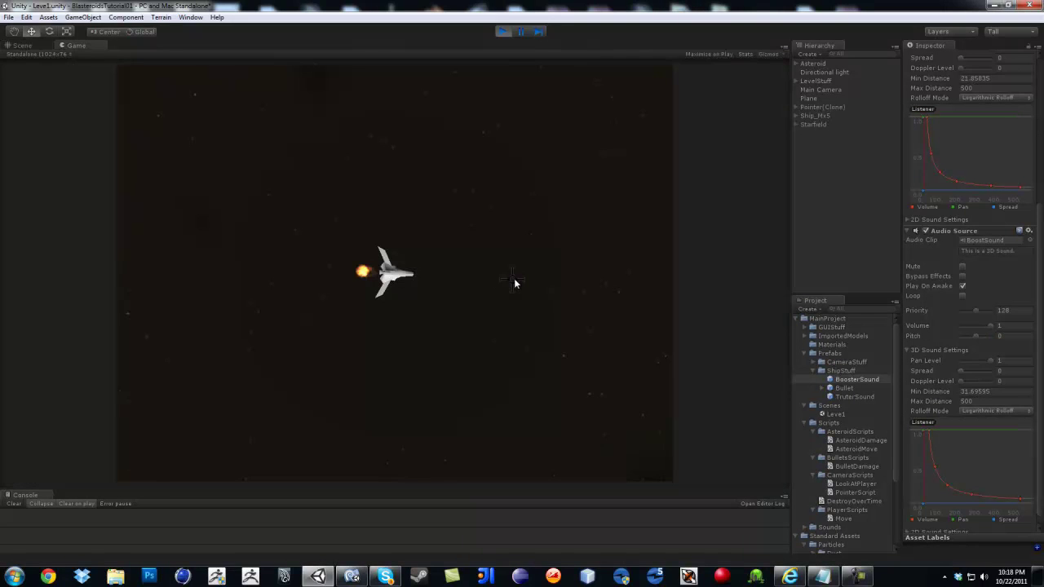
left_click(502, 32)
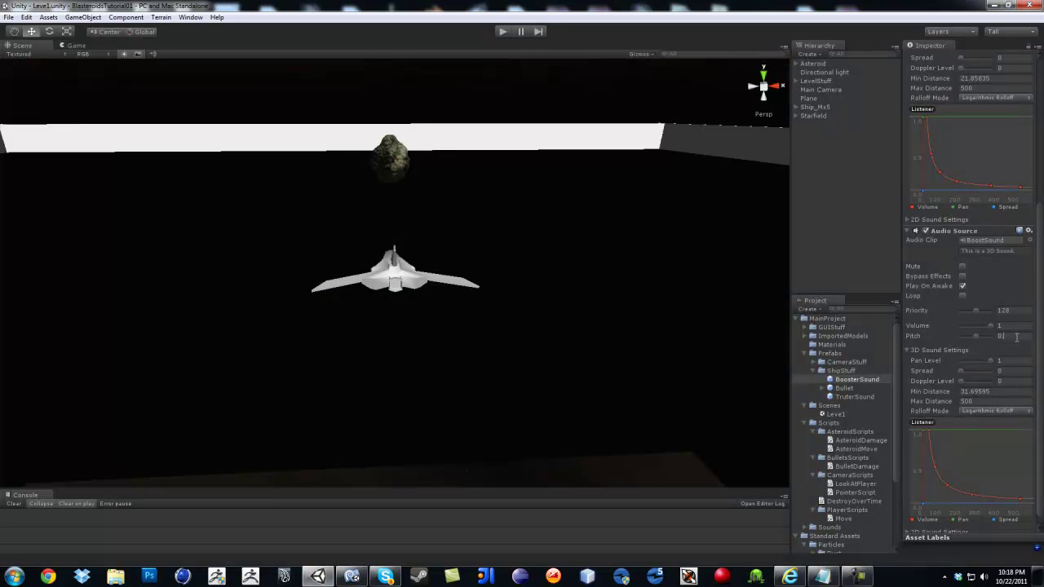
Set the BoostSound audio source's pitch to 0.5 and play-test the ship's thruster and boost
left_click(502, 32)
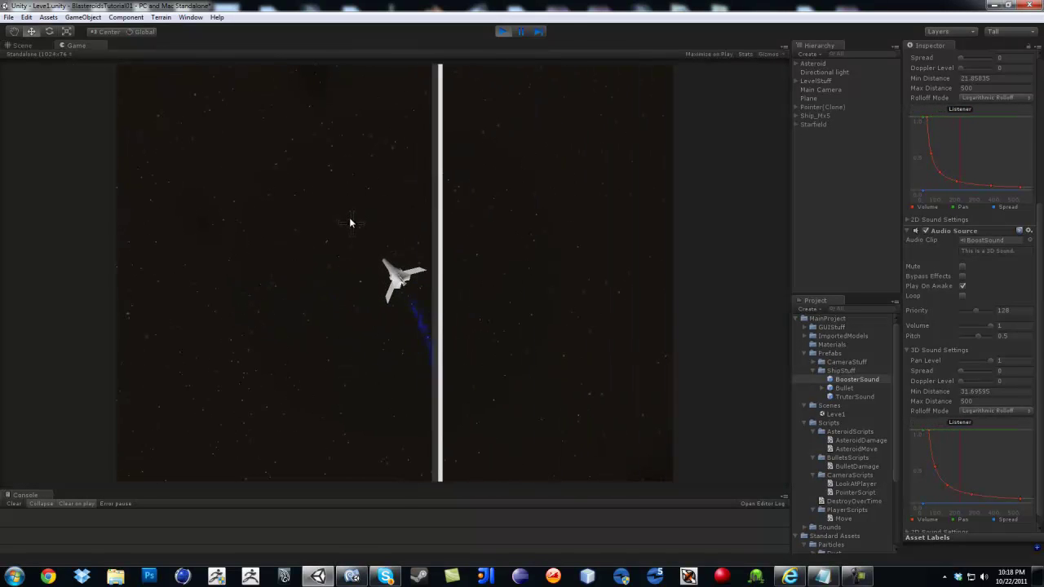
key("space")
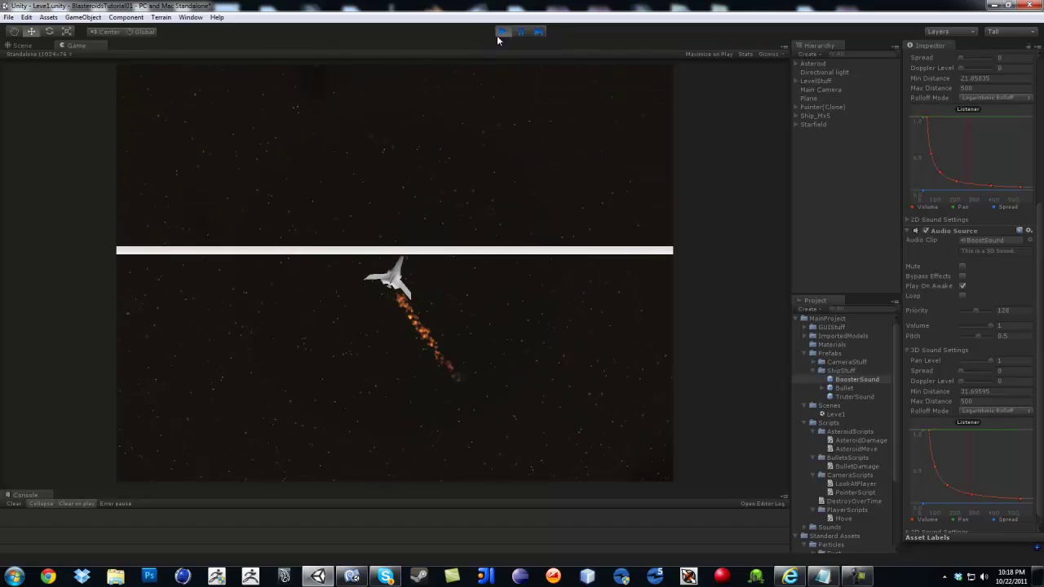
left_click(500, 31)
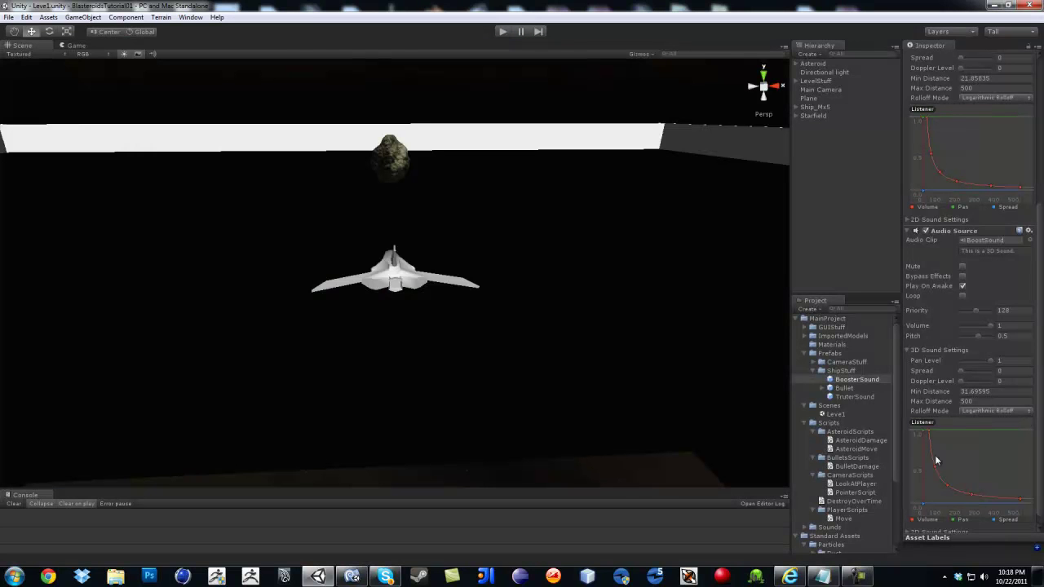
Raise the Min Distance of the BoostSound audio source to about 43 and play-test the ship's thruster and boost
left_click_drag(943, 392, 114, 342)
left_click(502, 32)
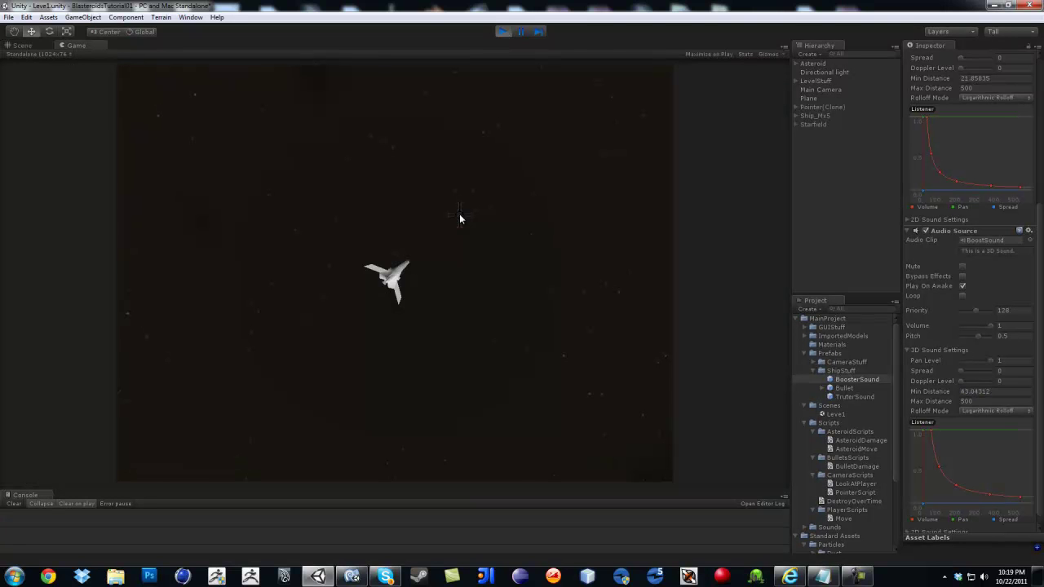
key("w")
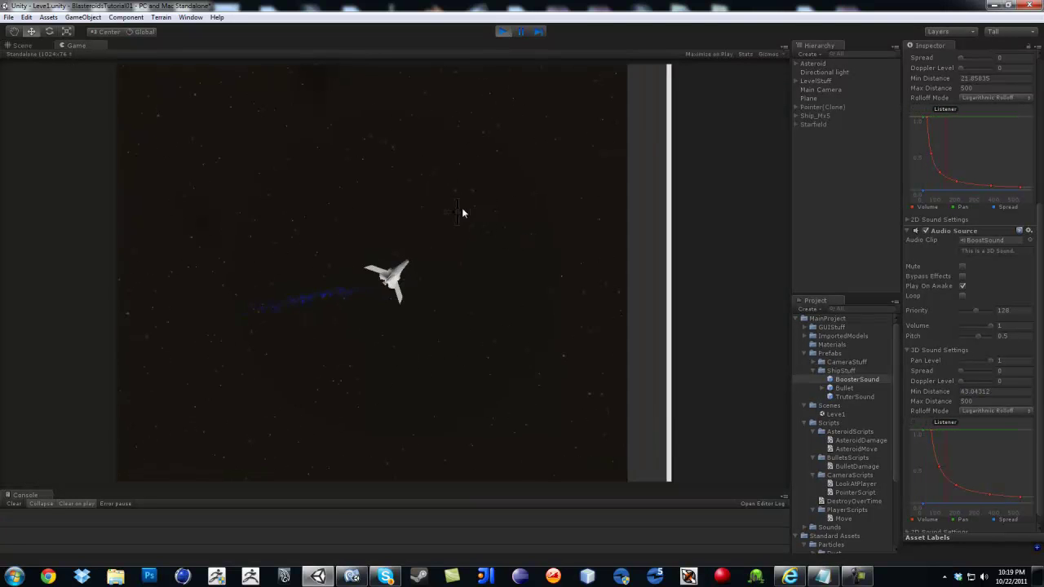
key("space")
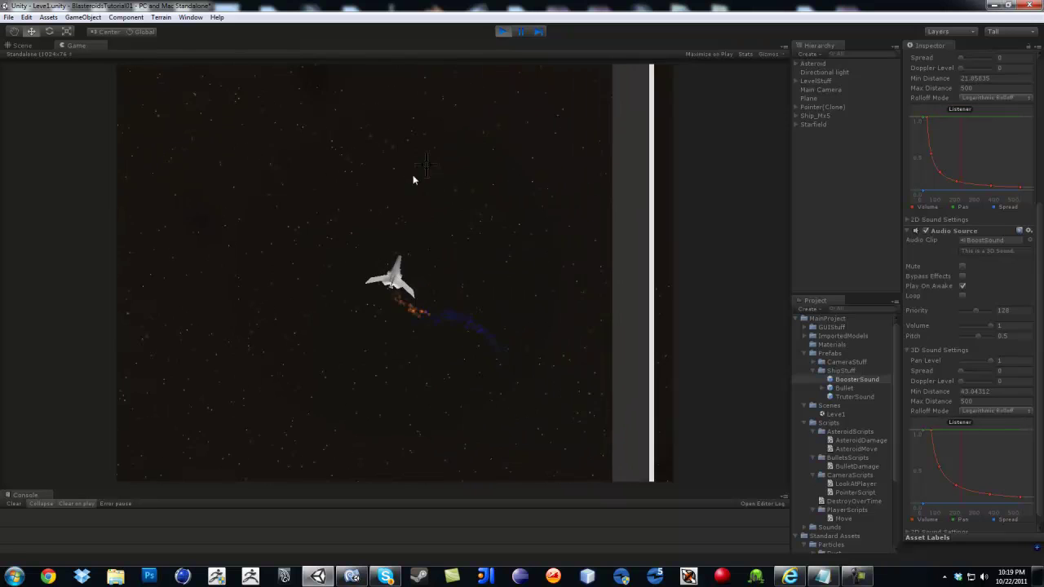
left_click(503, 32)
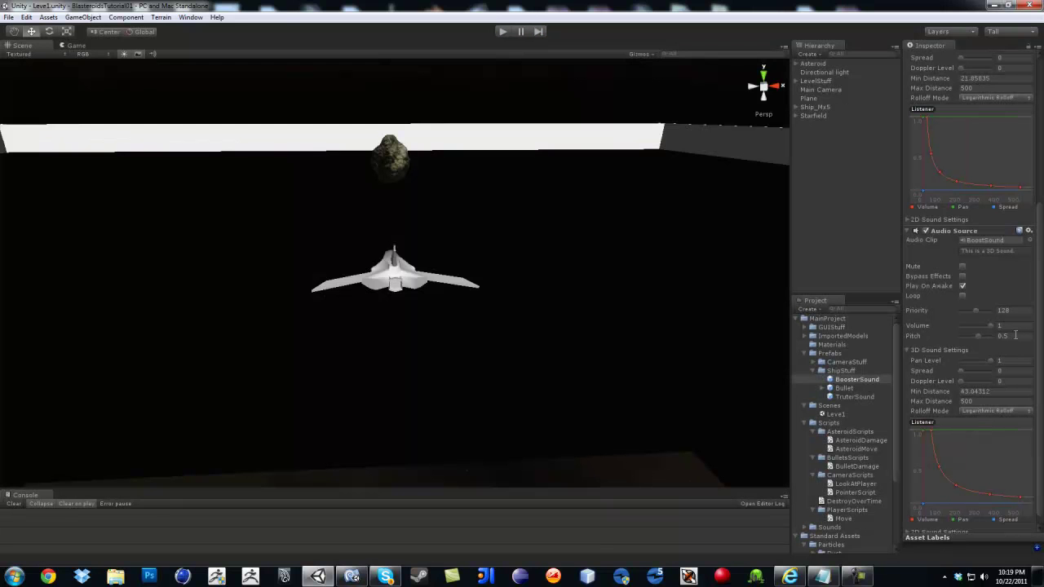
Set the BoostSound audio source's pitch to 1 and play-test flying the ship with thrust and boost
left_click(501, 31)
key("w")
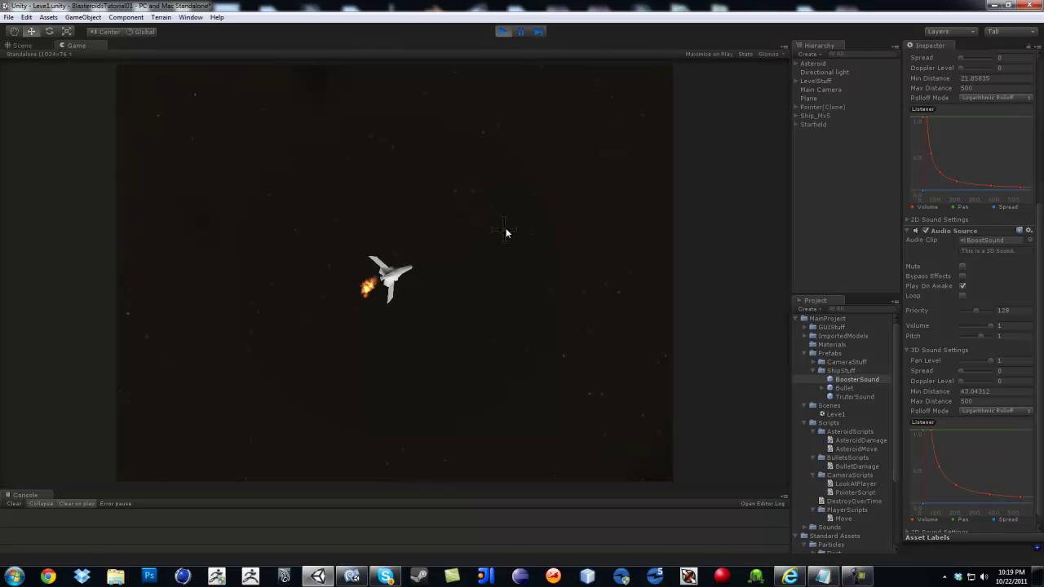
key("w")
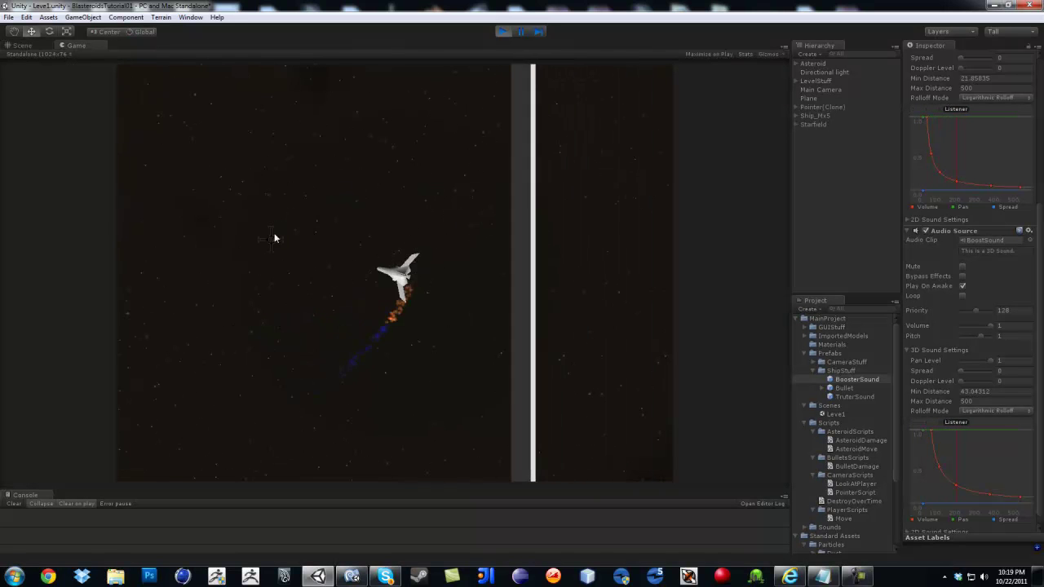
key("w")
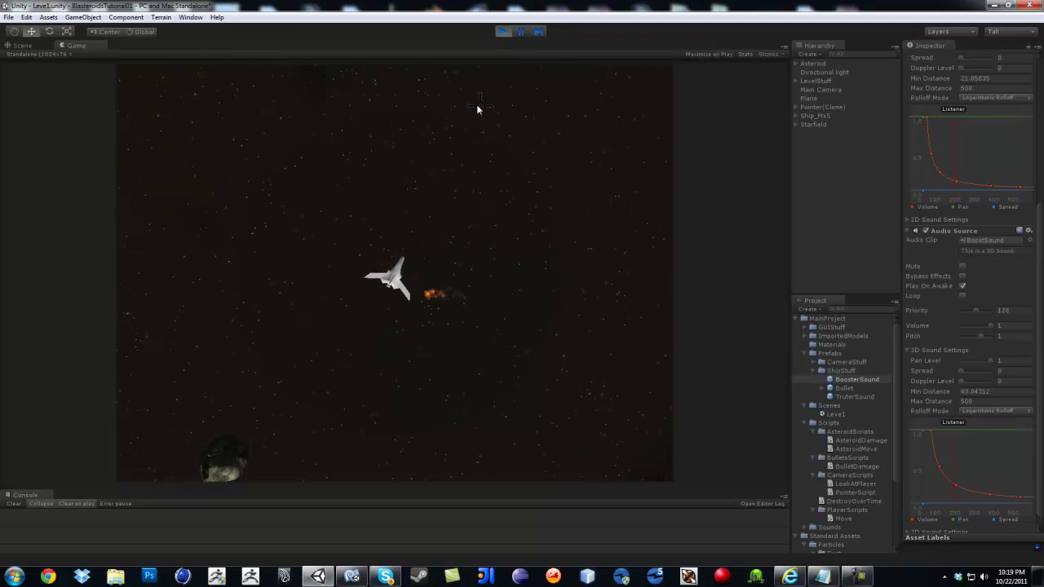
key("w")
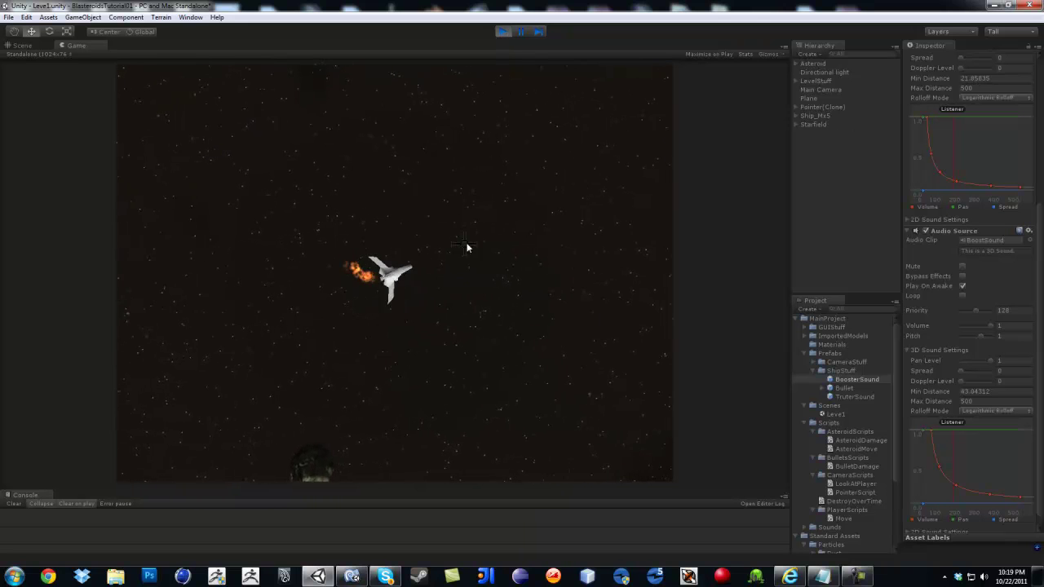
left_click(502, 32)
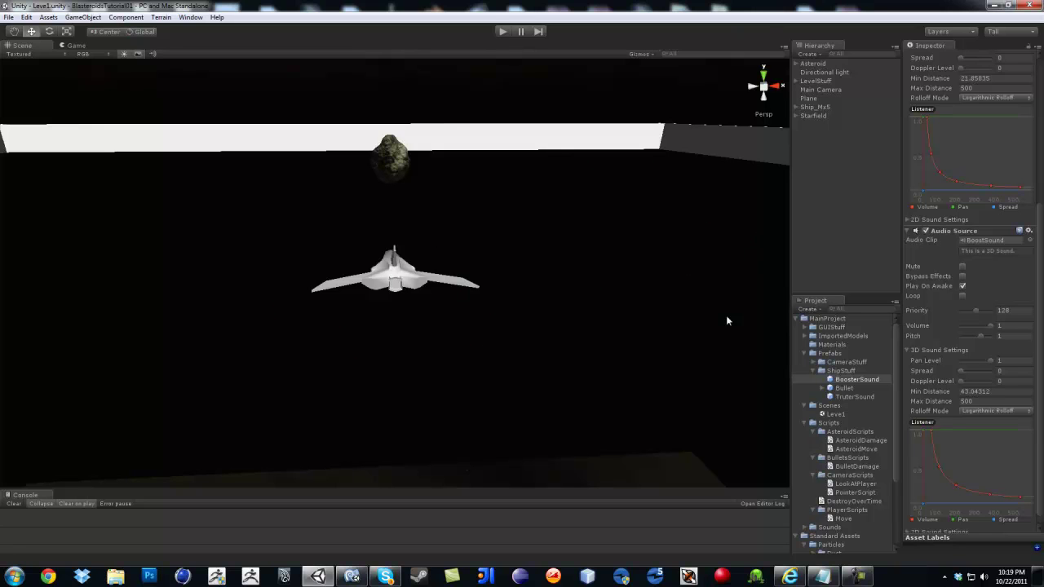
Duplicate the Ship_Mx5 object and move the copy along the X axis to about X 39.8
left_click_drag(582, 347, 424, 277, "alt")
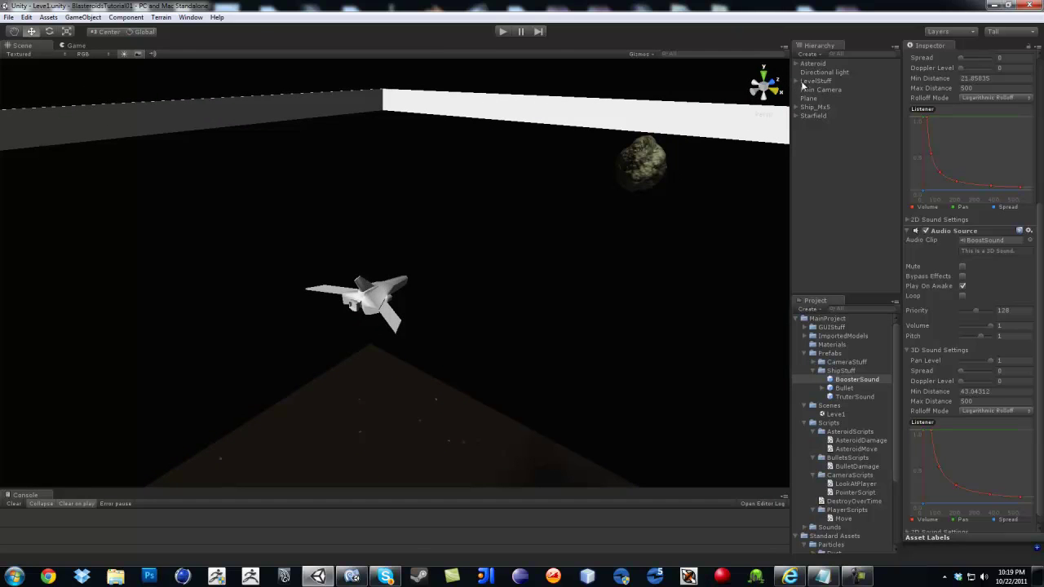
left_click(813, 110)
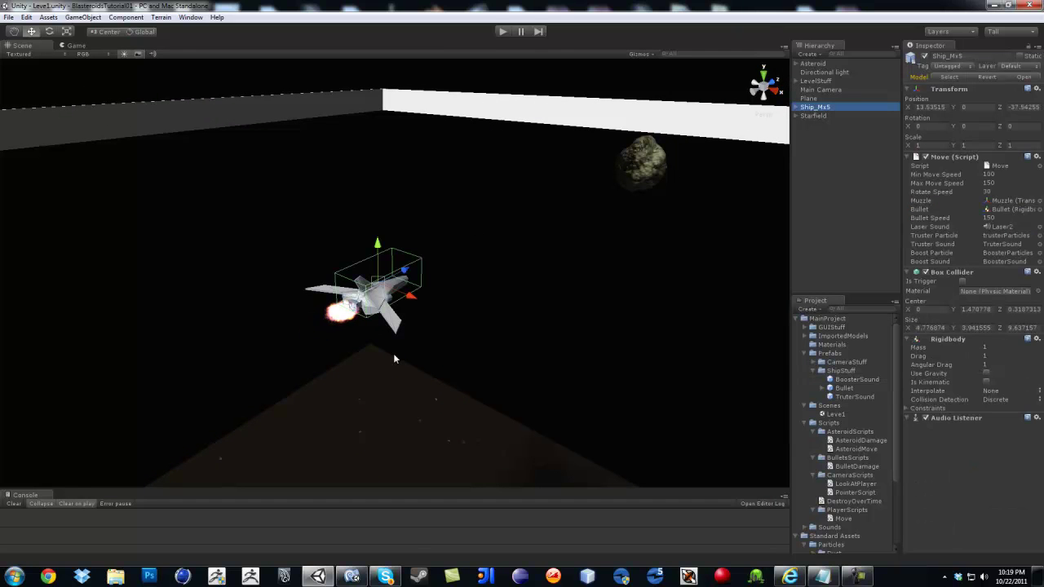
key("ctrl+d")
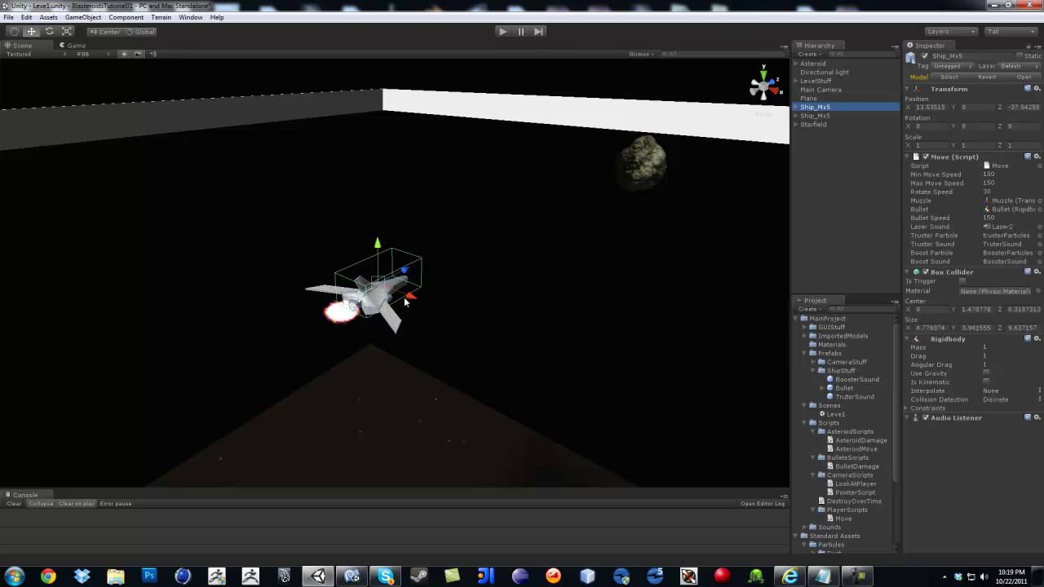
left_click_drag(407, 298, 589, 358)
scroll(589, 357, "down", 2)
middle_click_drag(589, 357, 478, 272)
left_click_drag(478, 272, 524, 272, "alt")
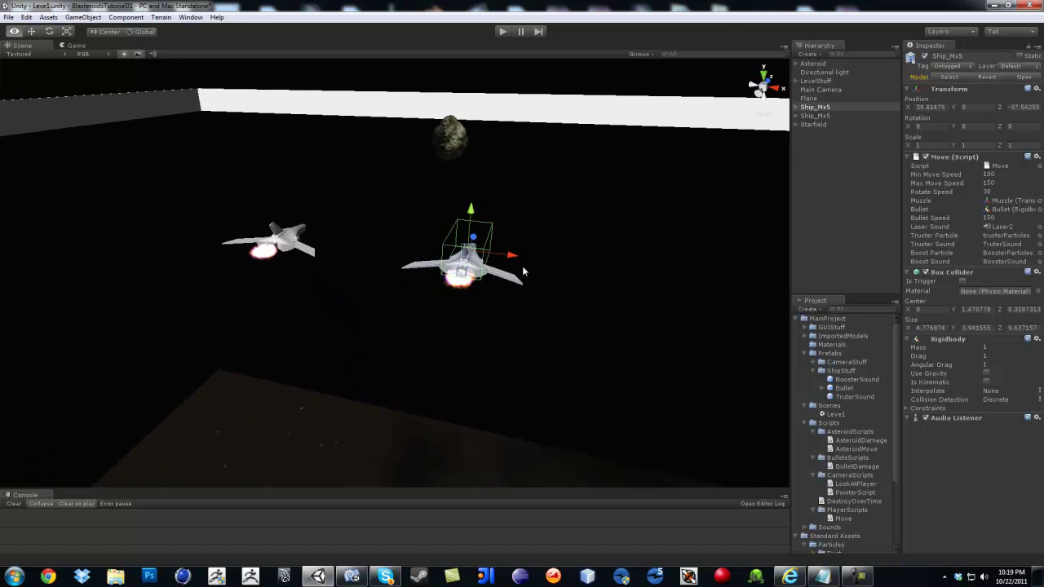
Rename the duplicated ship as Enemy
left_click(822, 107)
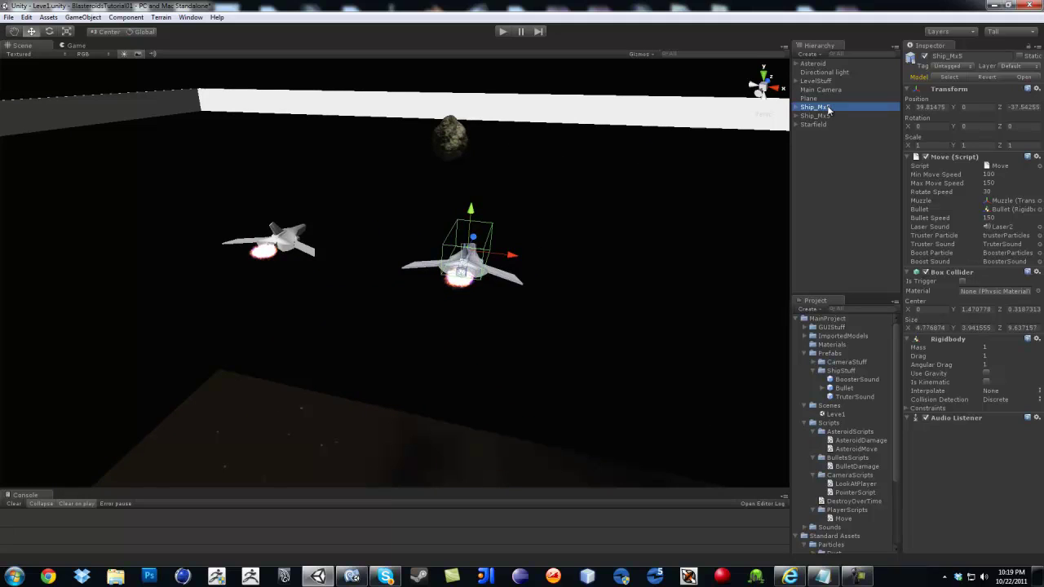
left_click(828, 109)
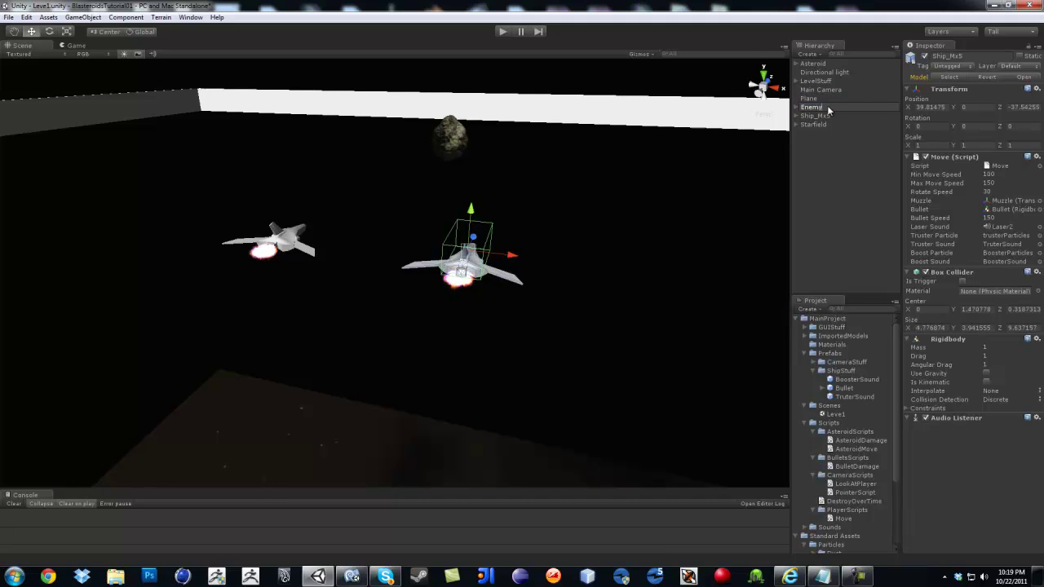
type("Enemy")
key("Return")
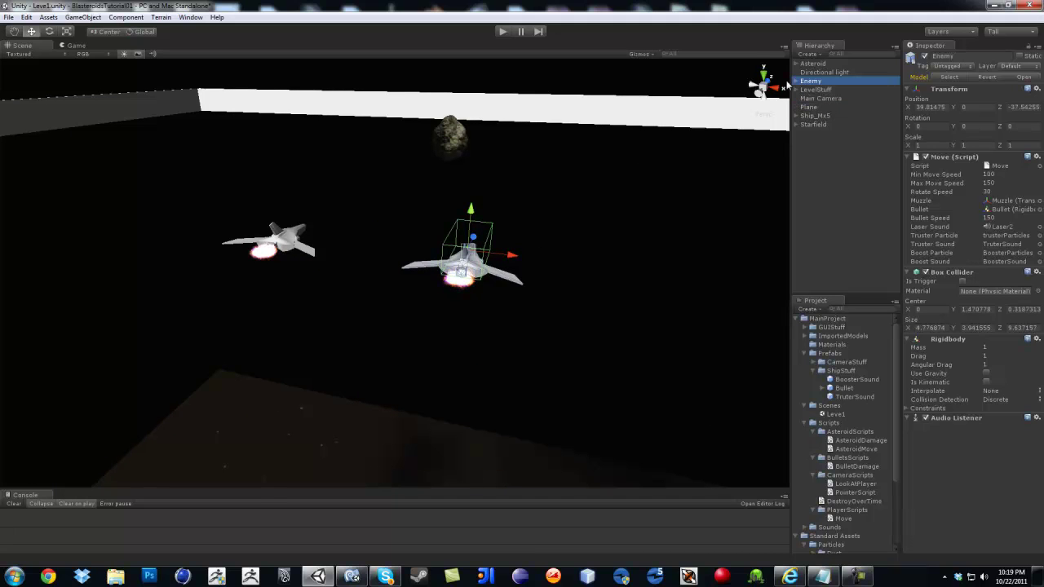
Turn off Emit on the Enemy ship's BoosterParticles and trusterParticles emitters
left_click(798, 81)
left_click(832, 89)
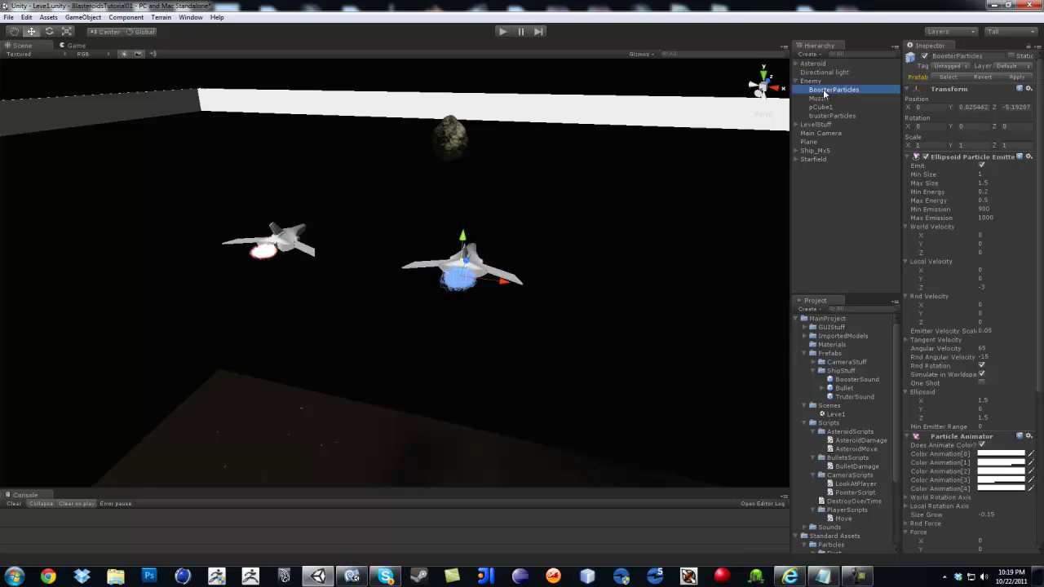
left_click(981, 165)
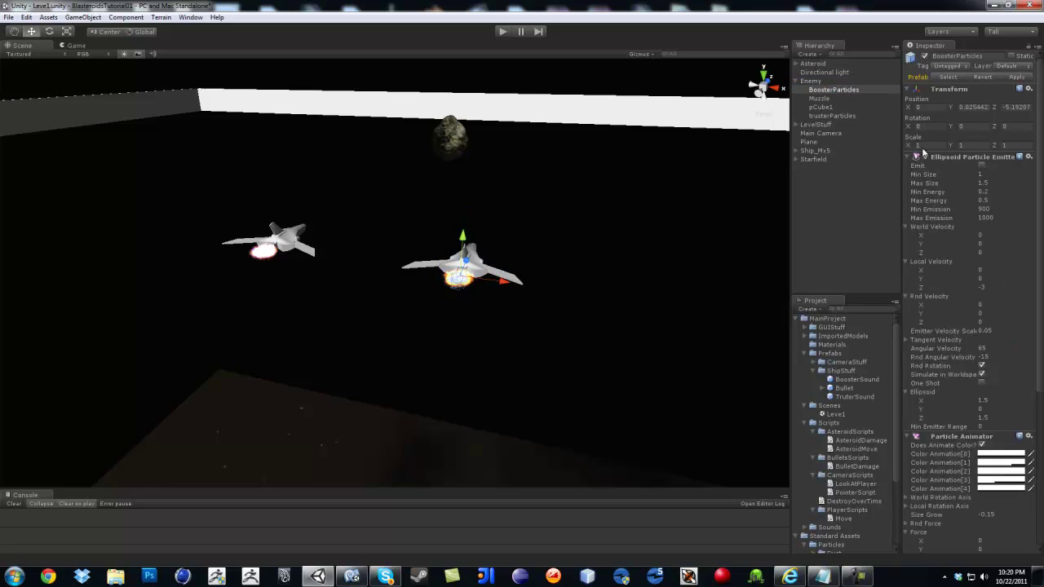
left_click(840, 115)
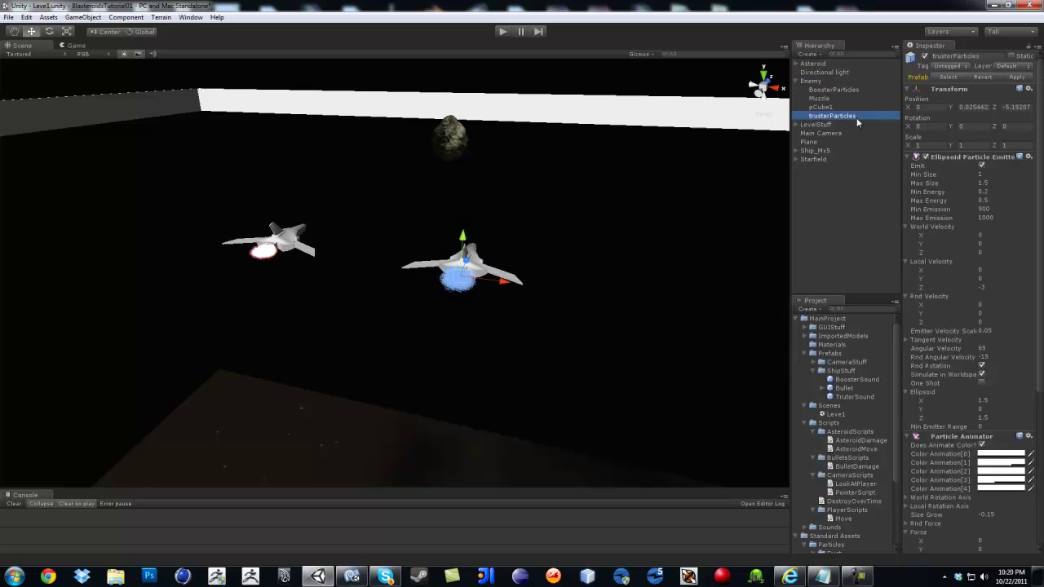
left_click(981, 165)
left_click(813, 81)
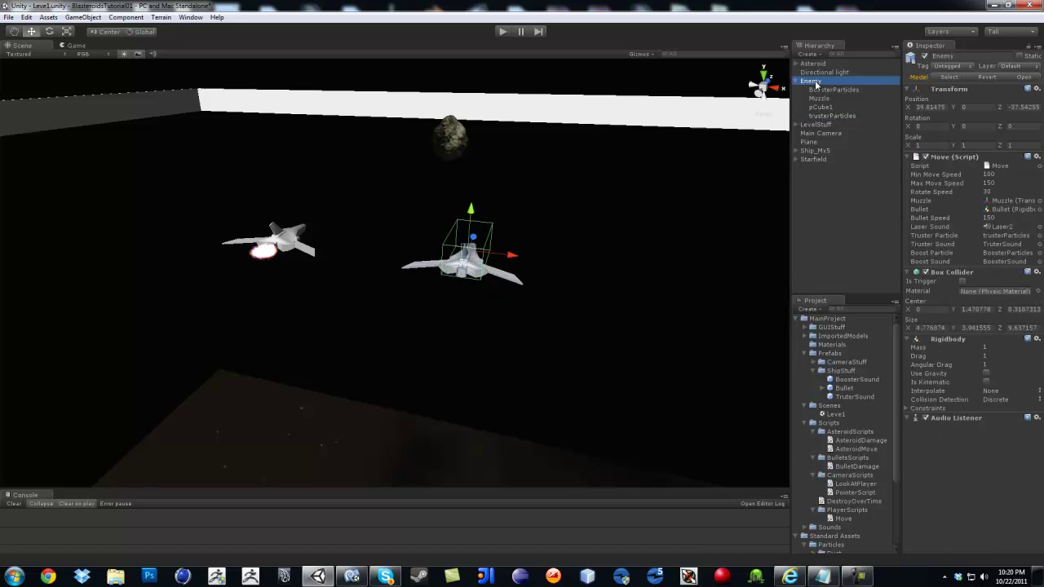
left_click(797, 81)
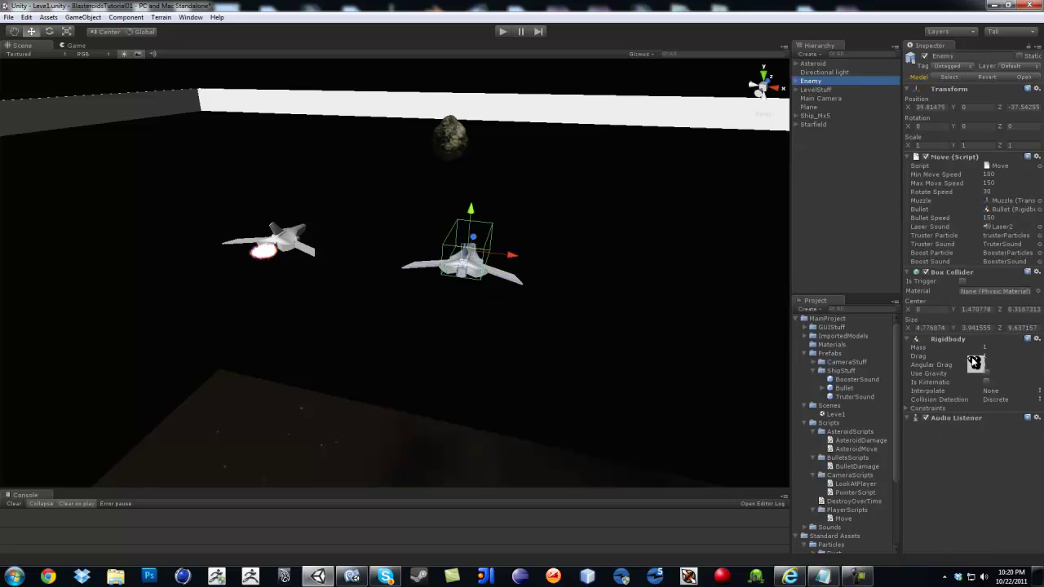
Remove the Audio Listener component from the Enemy ship
left_click(1038, 419)
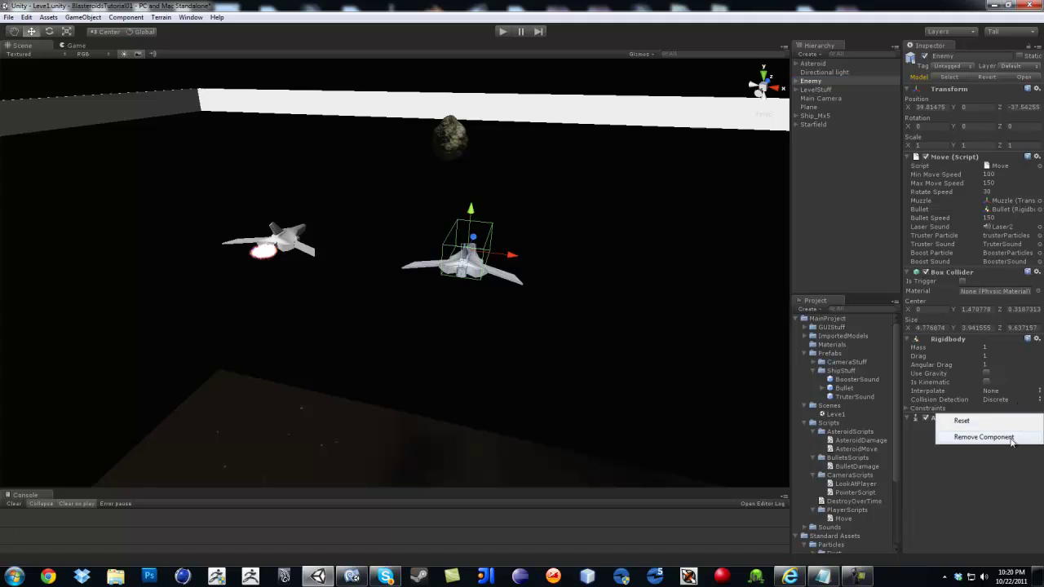
left_click(1012, 442)
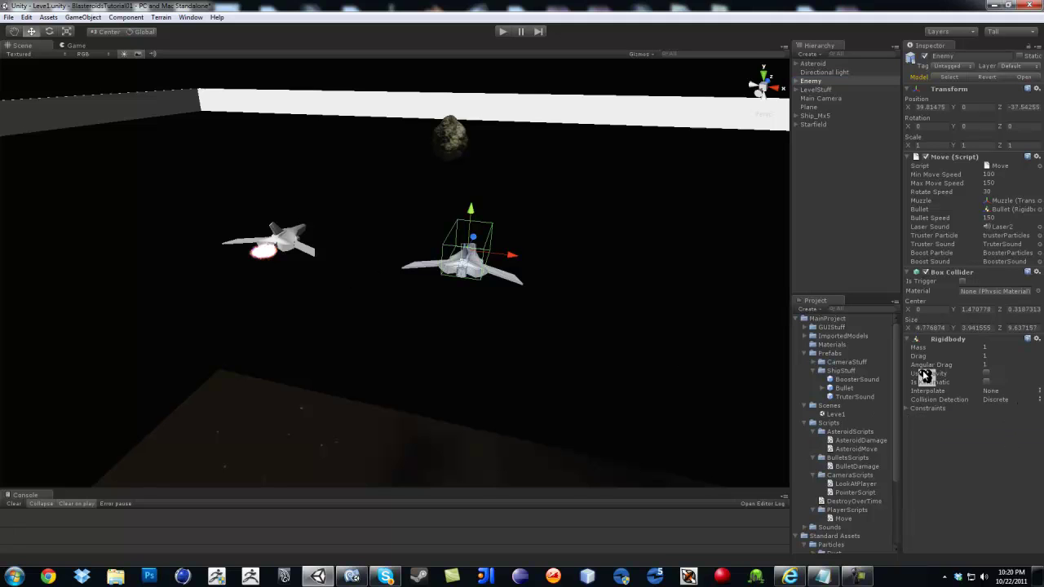
Try removing the Rigidbody component from the Enemy ship and undo the removal
left_click(1037, 339)
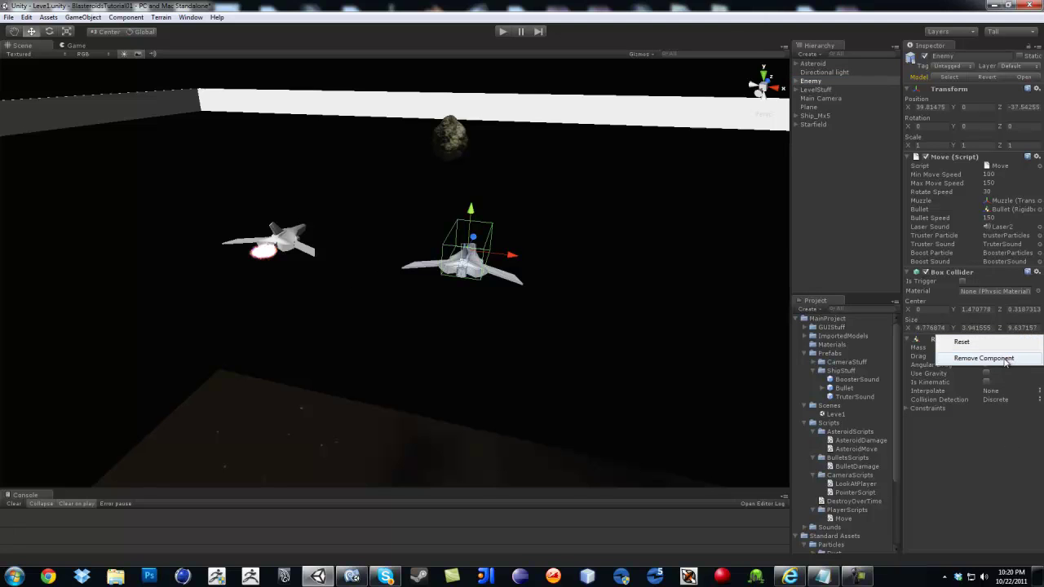
left_click(1005, 359)
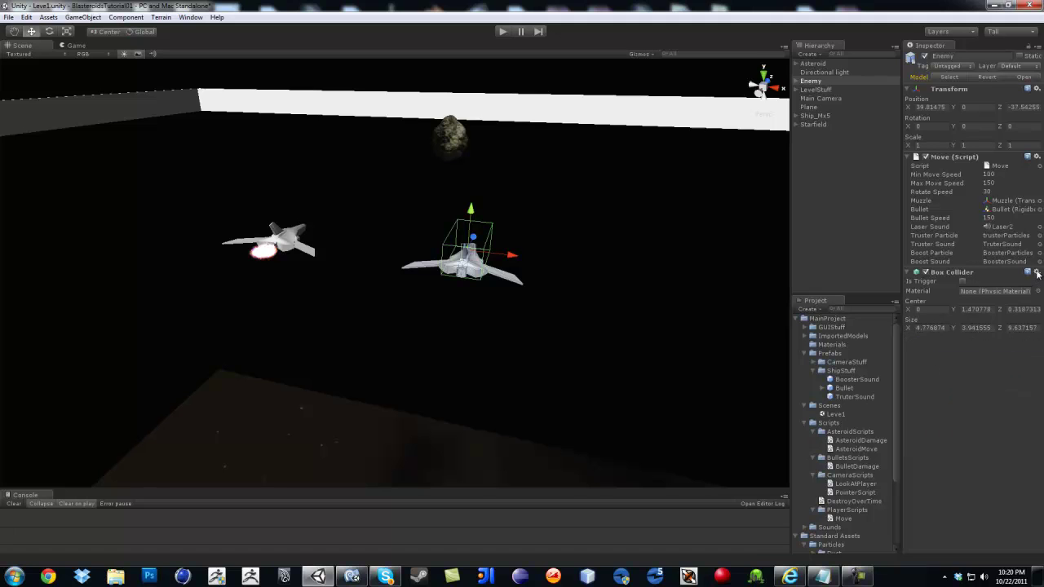
left_click(989, 406)
key("ctrl+z")
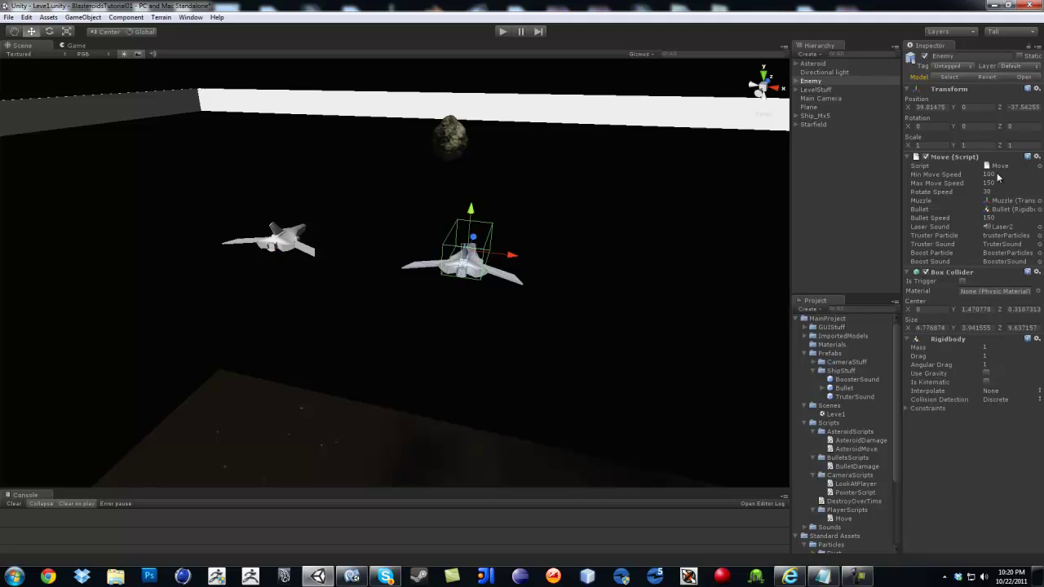
Remove the Move script component from the Enemy ship
left_click(1037, 158)
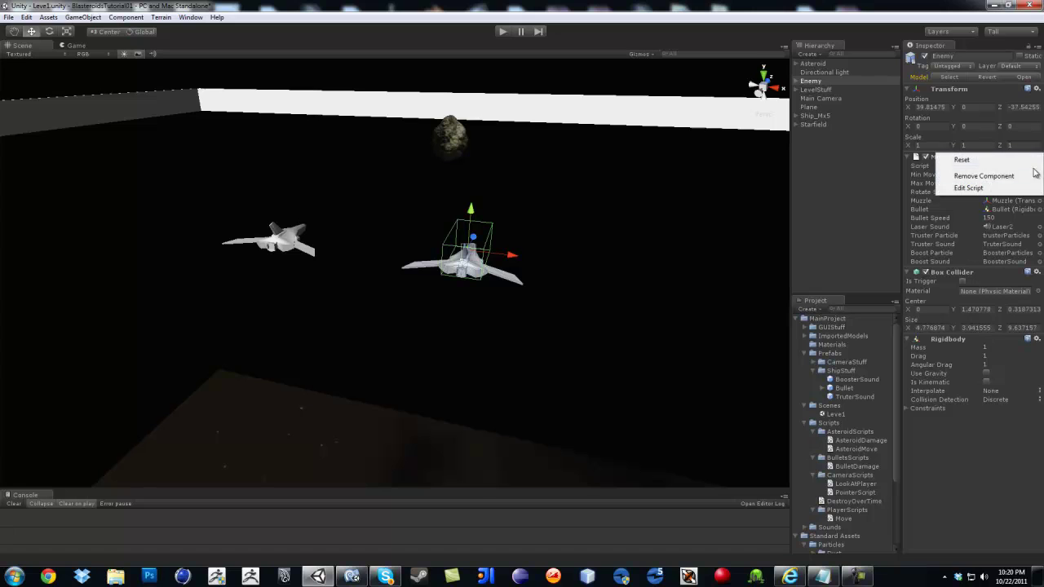
left_click(1029, 177)
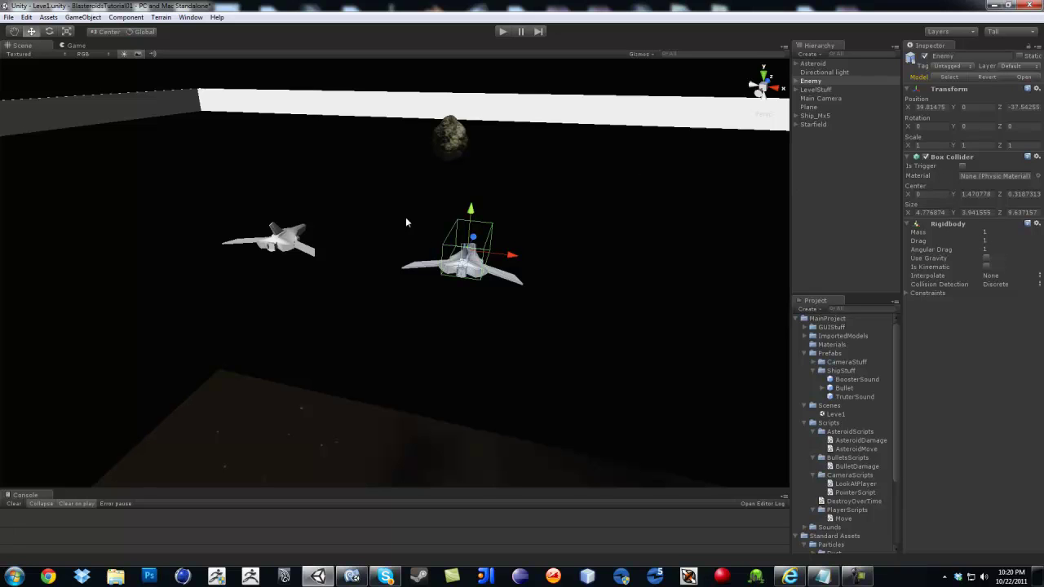
Assign the Player tag to the original Ship_Mx5 object
left_click(820, 117)
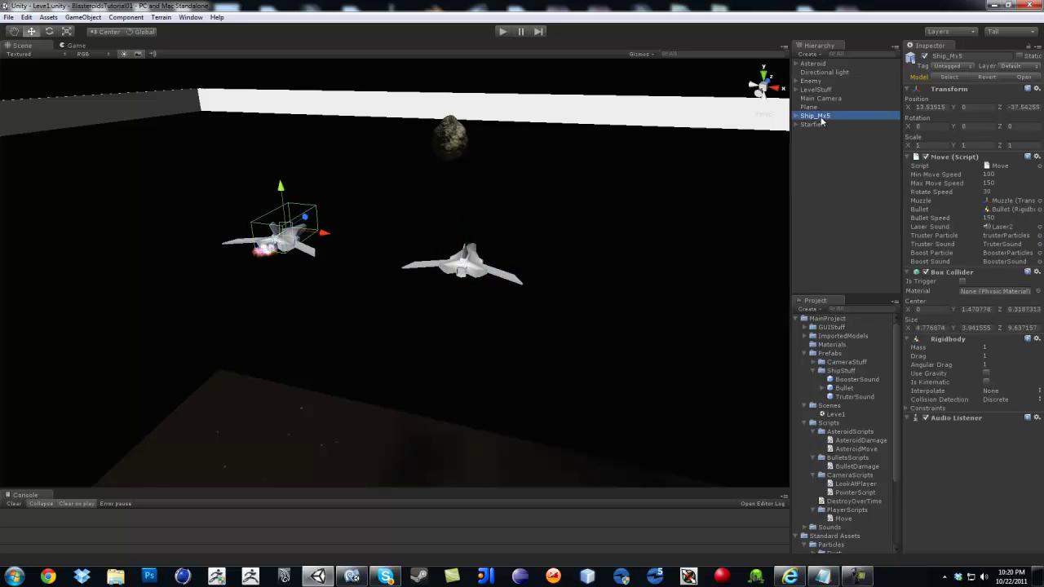
left_click(954, 68)
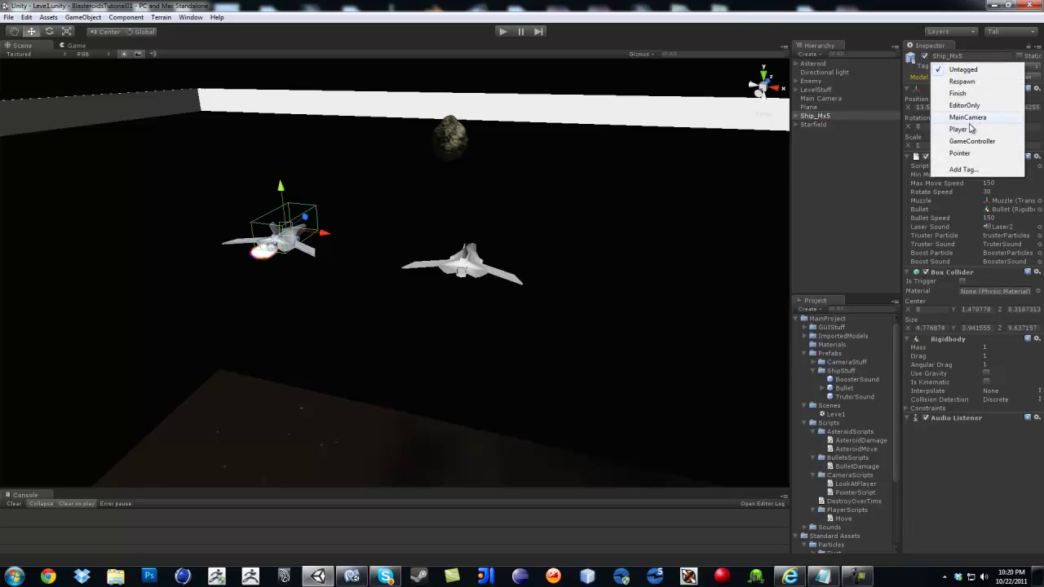
left_click(968, 133)
Create a new material named Enemy in the Materials folder
left_click_drag(485, 421, 528, 336, "alt")
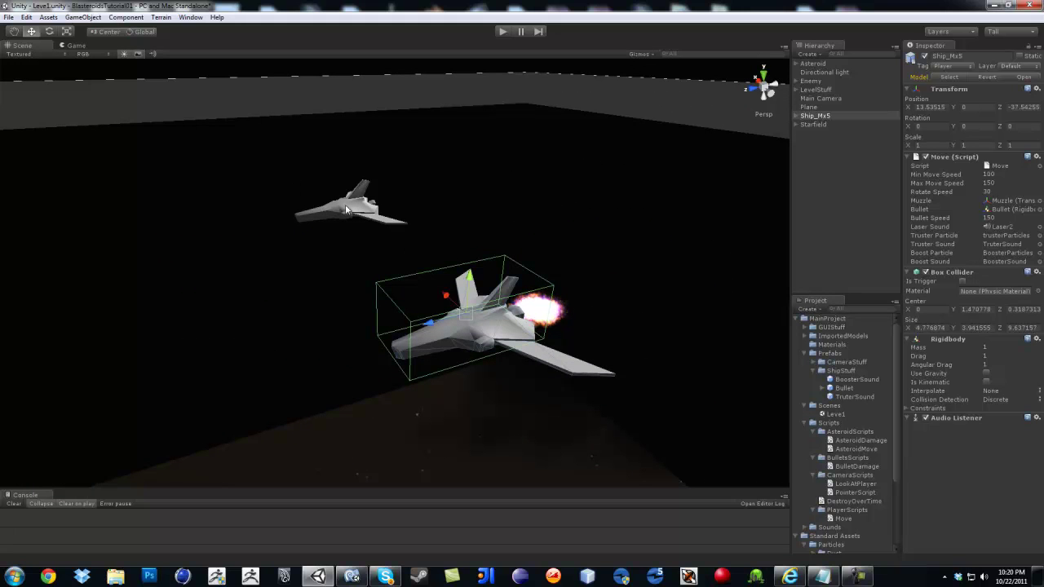
left_click_drag(571, 350, 387, 319, "alt")
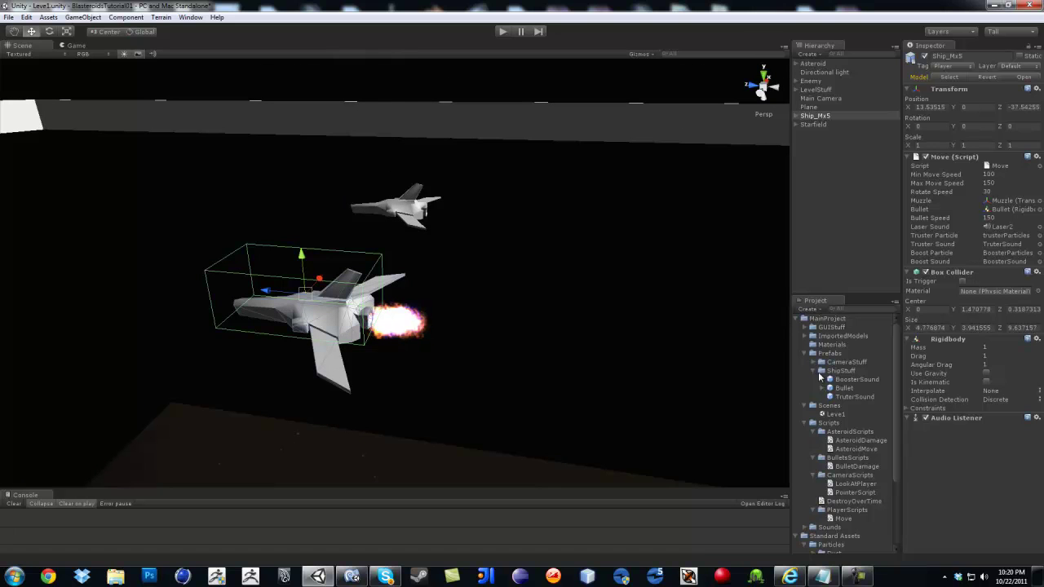
left_click(815, 371)
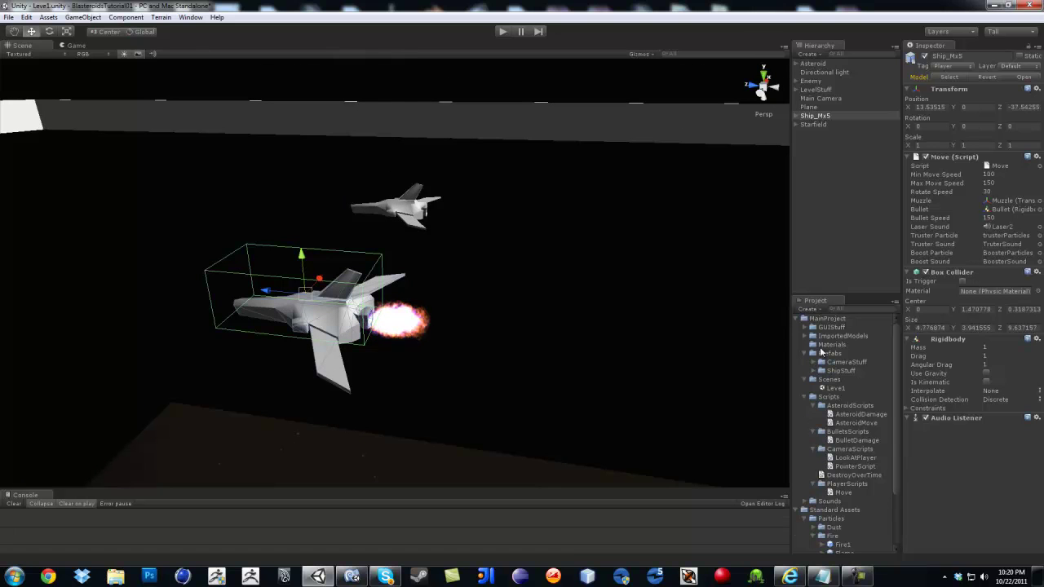
left_click(826, 347)
right_click(826, 347)
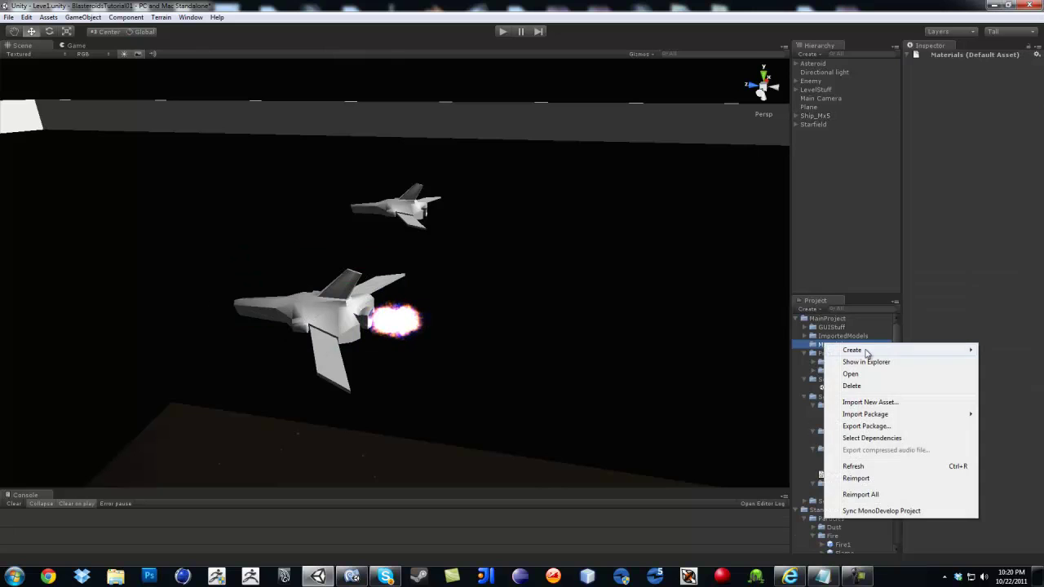
mouse_move(866, 352)
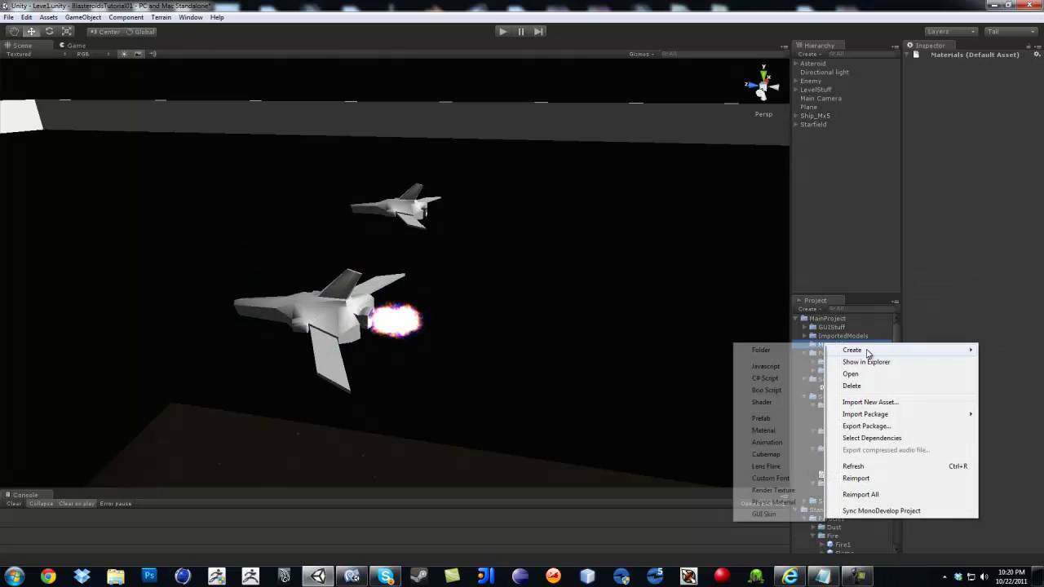
left_click(777, 430)
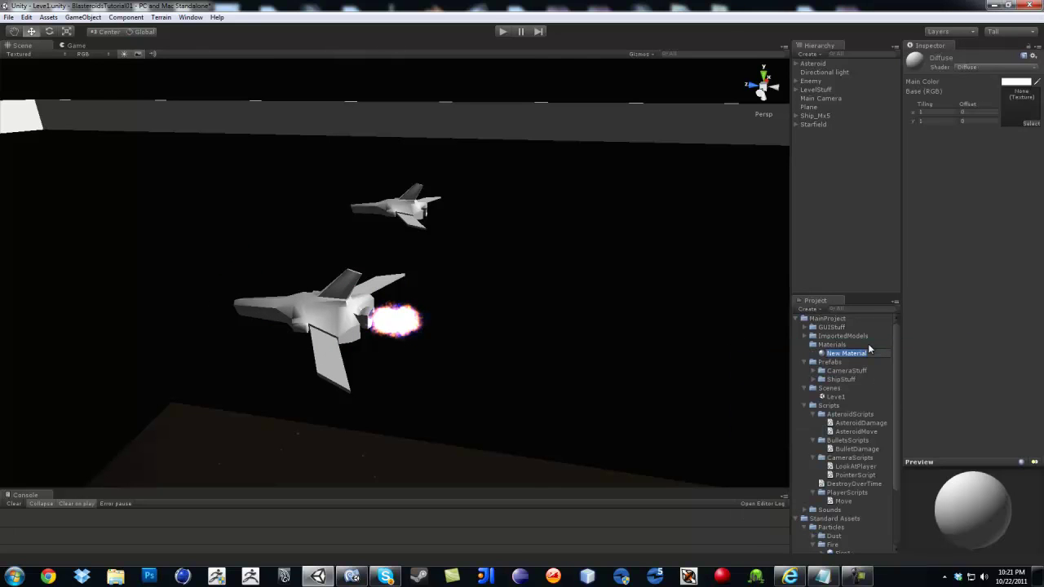
type("Enemy")
key("Return")
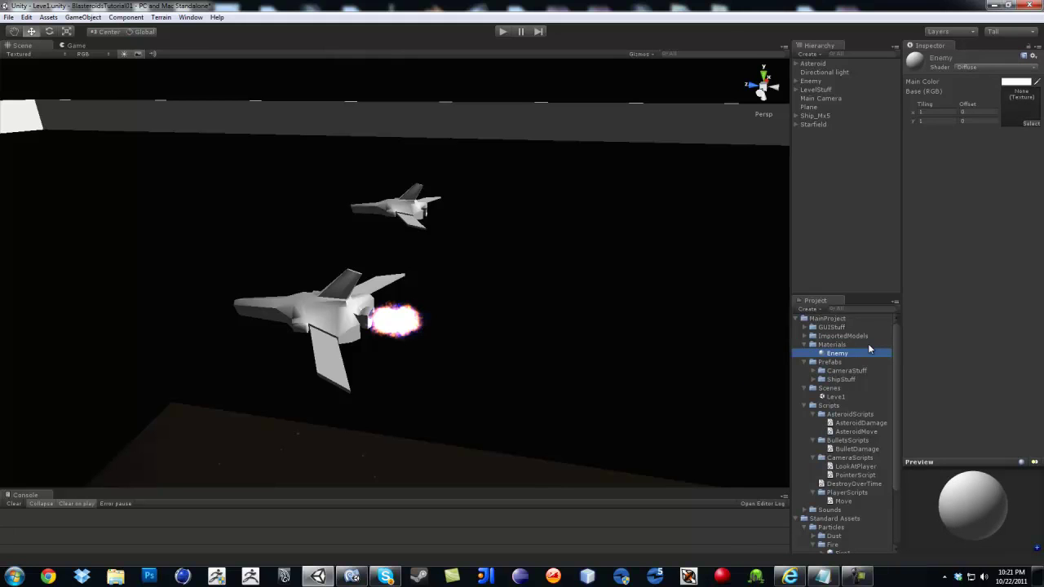
Set the Enemy material's main color to dark red, with green and blue at 0, and apply it to the Enemy ship
left_click(1016, 82)
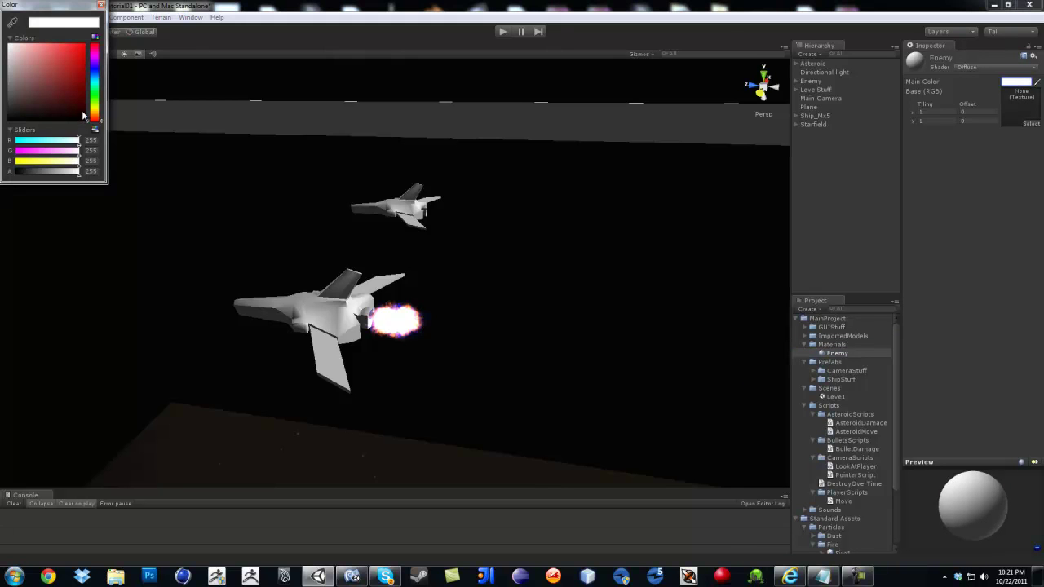
left_click_drag(84, 116, 93, 79)
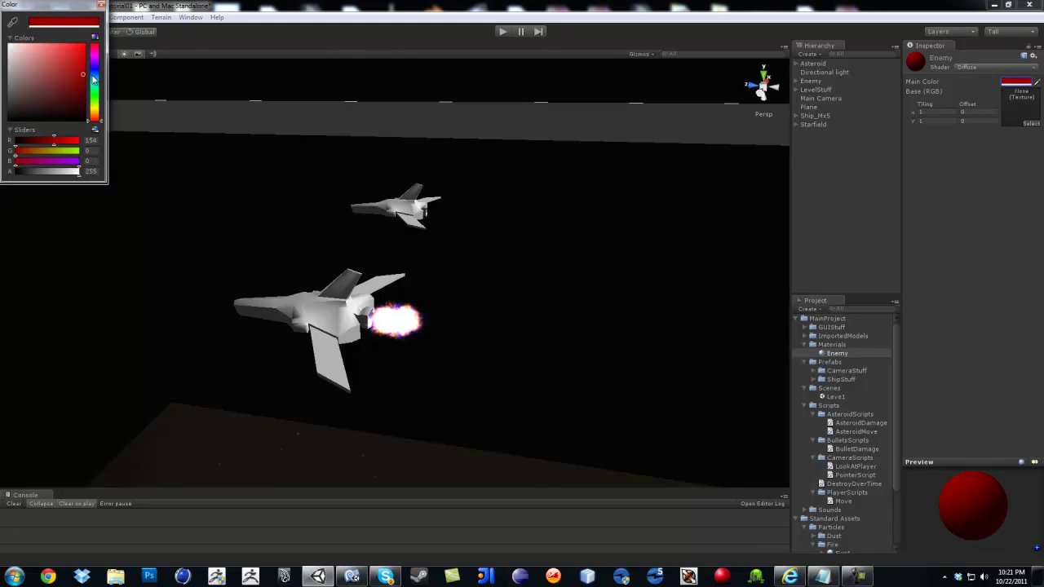
left_click(100, 6)
left_click_drag(563, 261, 700, 321, "alt")
left_click_drag(822, 353, 638, 292)
left_click_drag(676, 375, 462, 286, "alt")
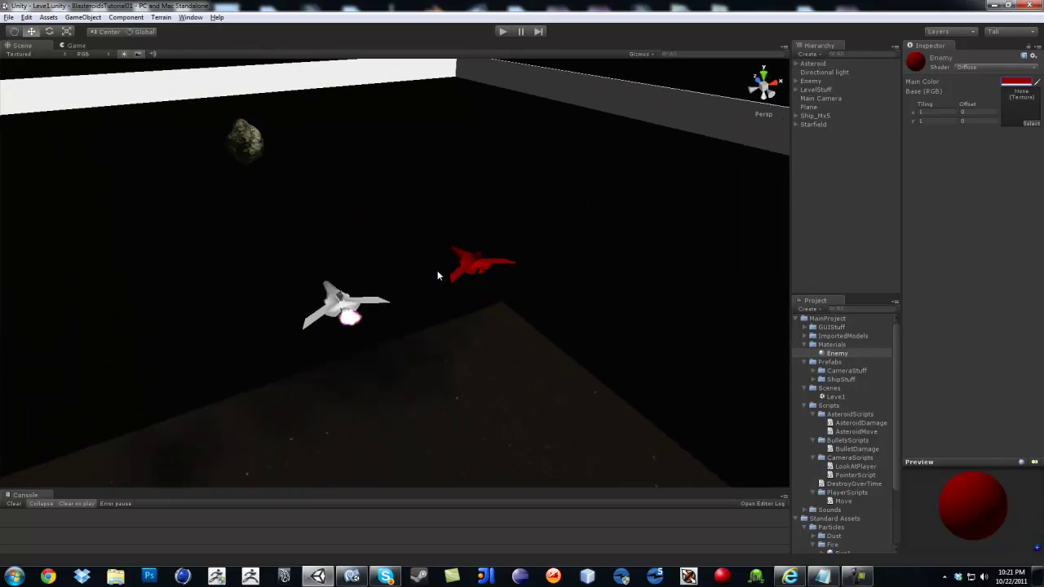
Play-test the level by flying the player ship and shooting at the red Enemy ship, and stop the game
left_click(499, 33)
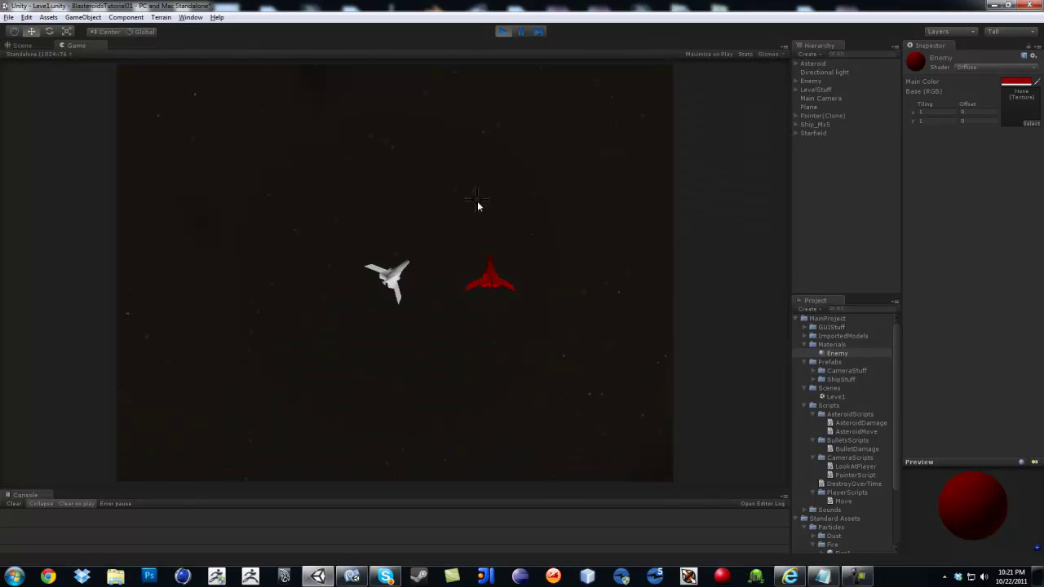
left_click(486, 274)
key("w")
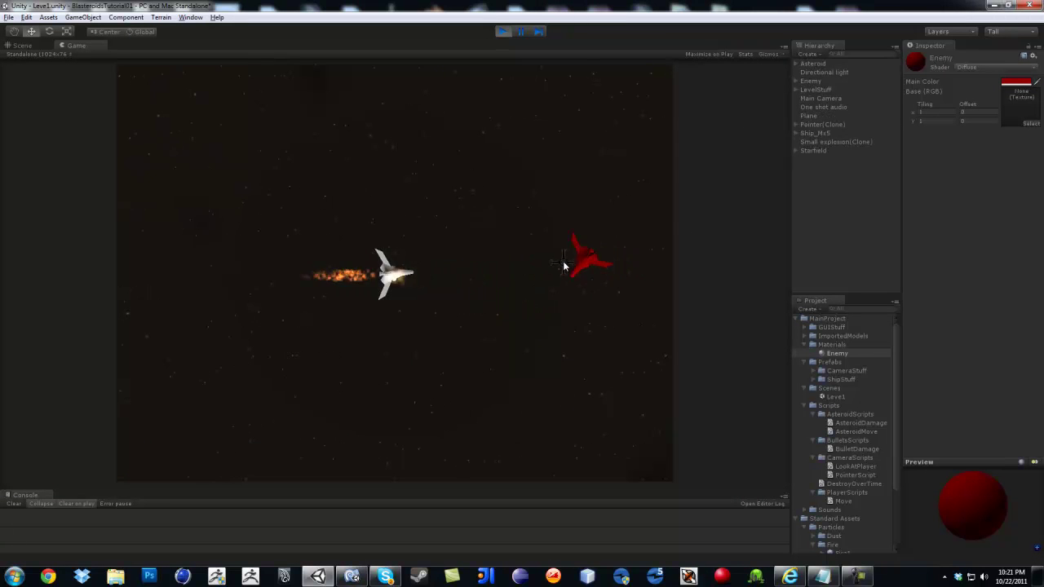
mouse_move(472, 265)
left_mouse_down()
mouse_move(468, 347)
mouse_move(478, 331)
left_mouse_up()
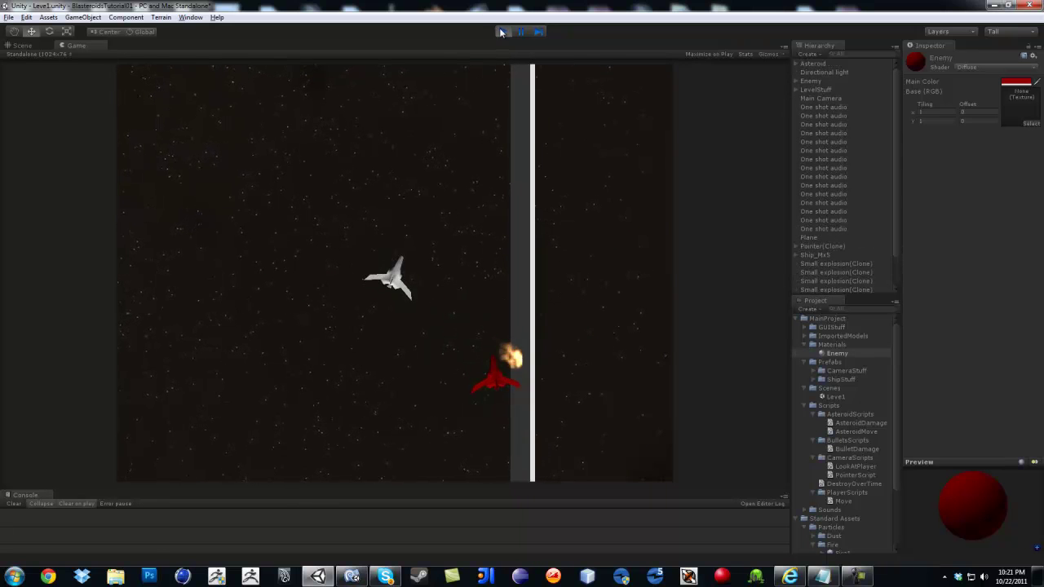
key("ctrl+p")
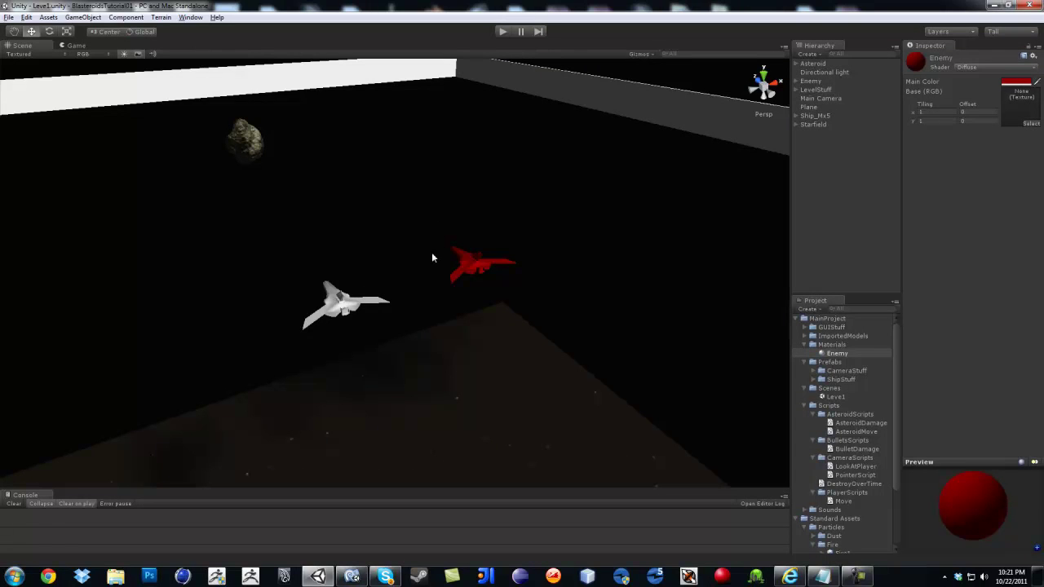